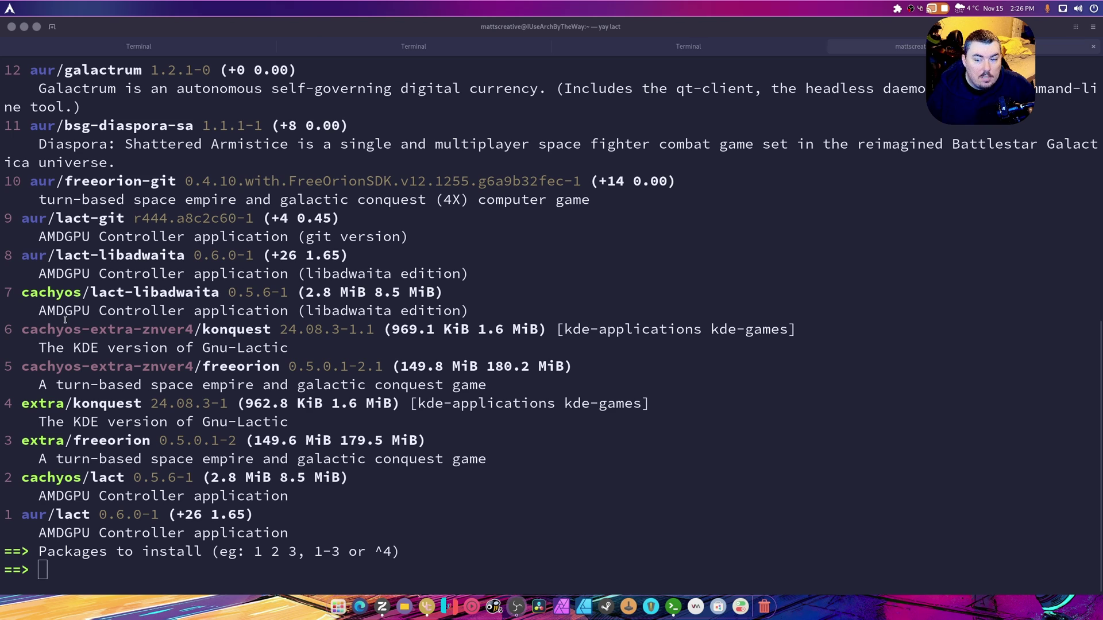
Step: Pick lact-libadwaita (option 7) at yay's prompt and confirm the install
{"action": "left_click", "coordinate": [232, 311]}
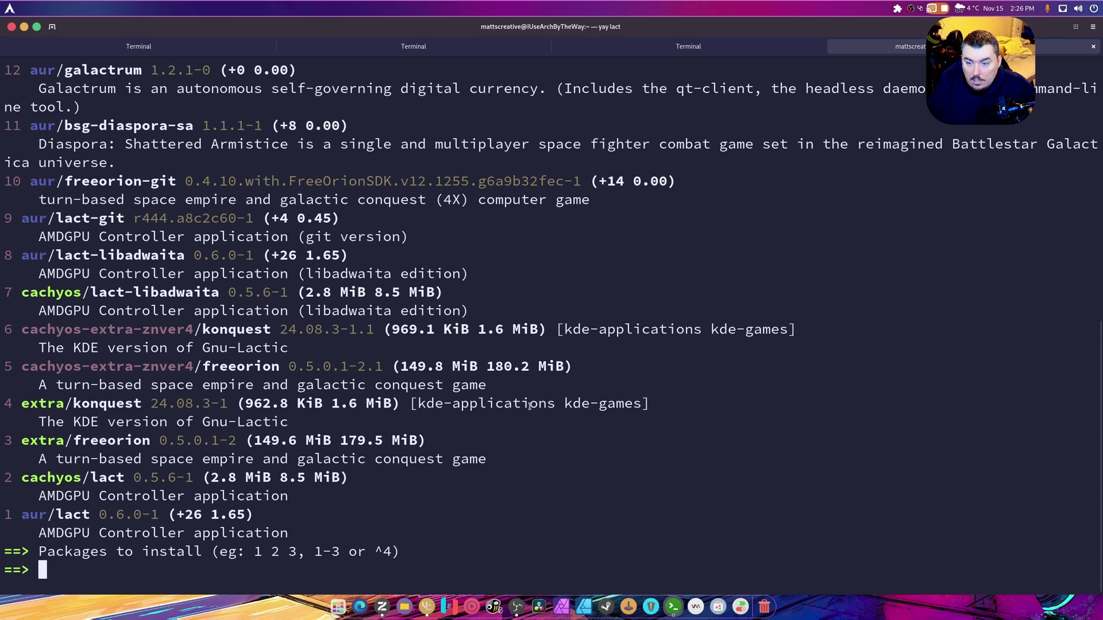
{"action": "type", "text": "7"}
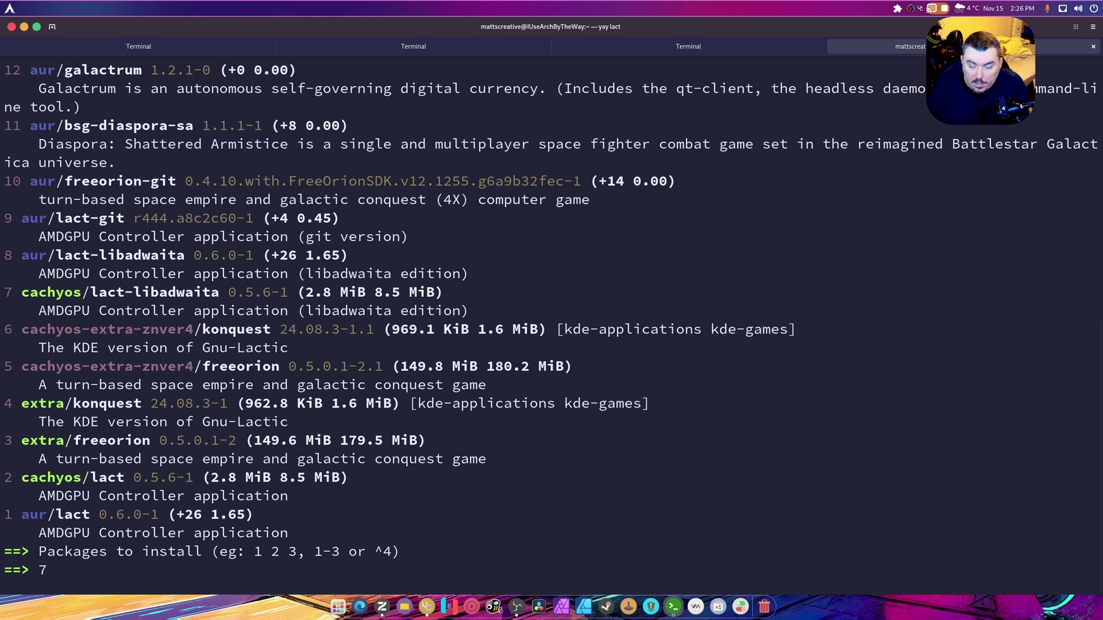
{"action": "key", "text": "Return"}
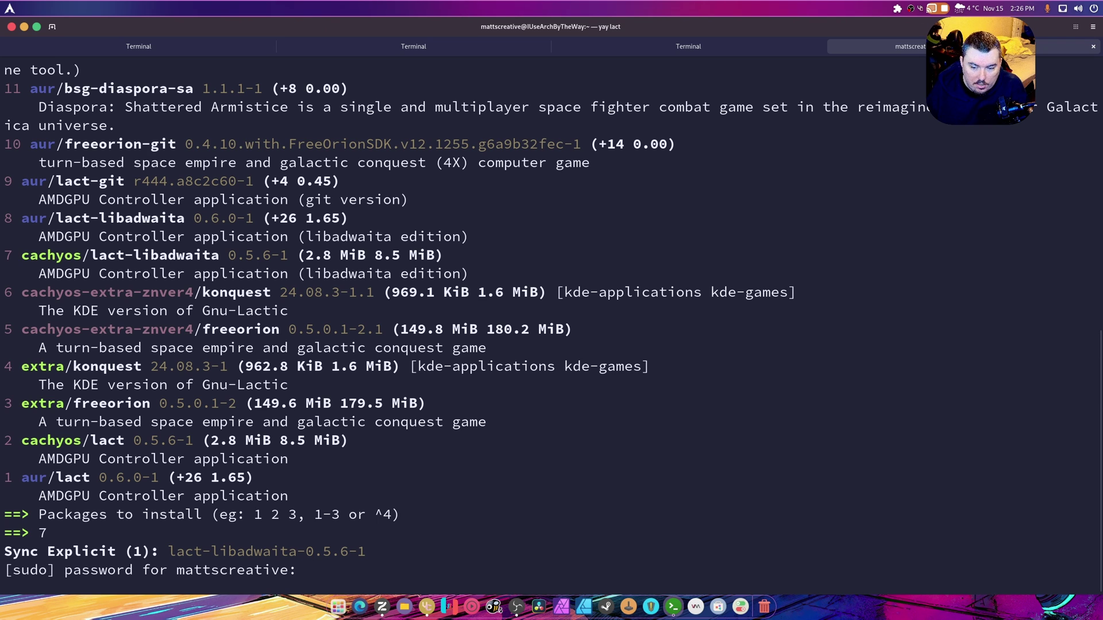
{"action": "key", "text": "Return"}
{"action": "type", "text": "y"}
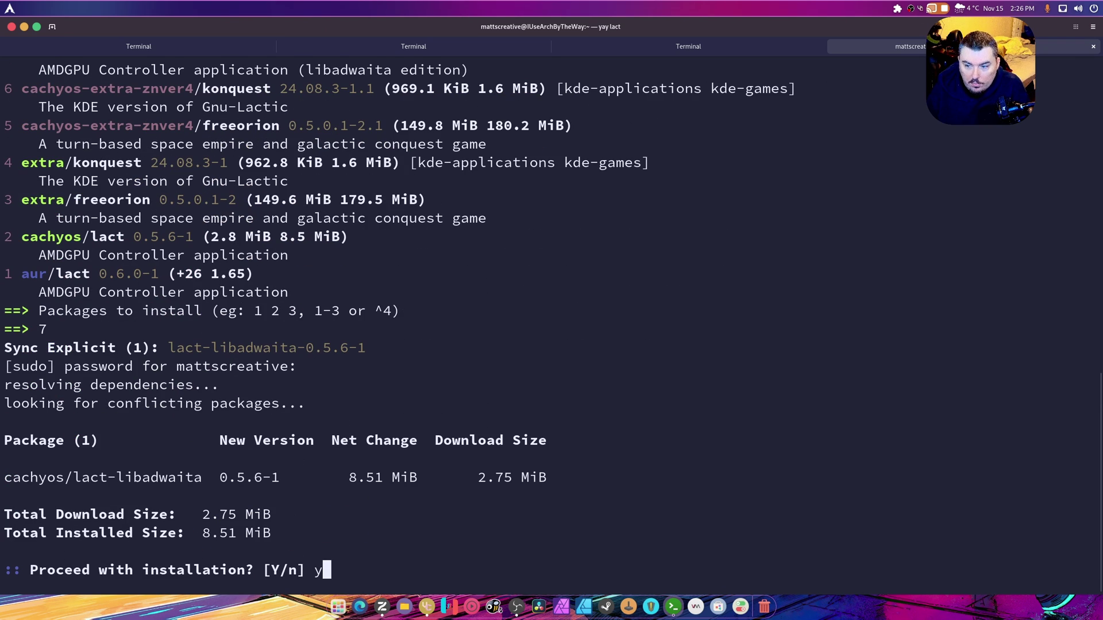
{"action": "key", "text": "Return"}
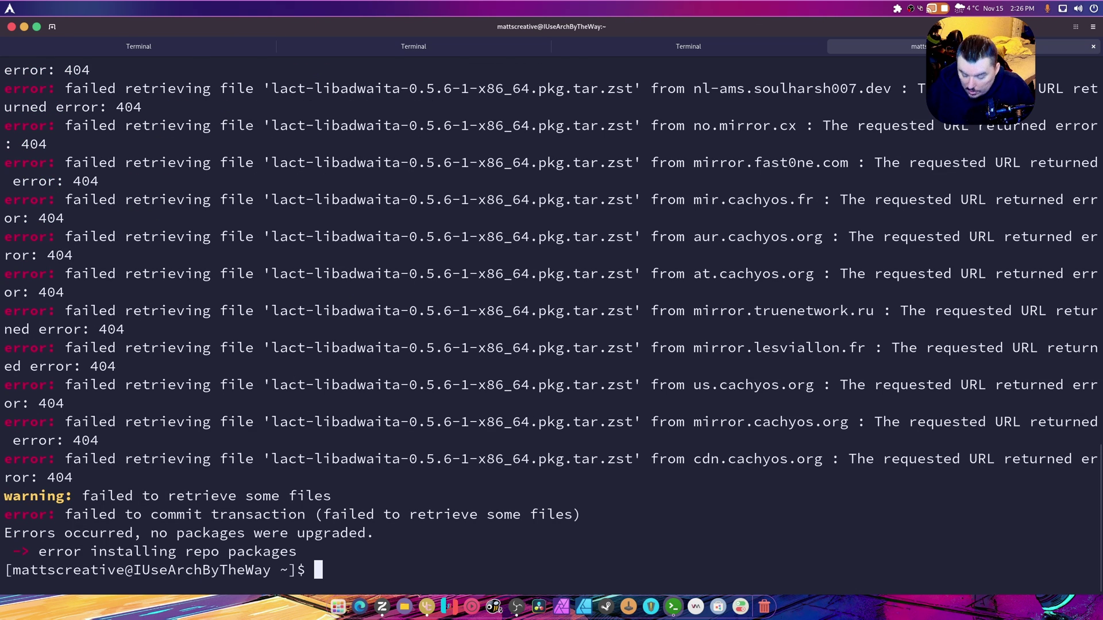
Step: Refresh databases with sudo pacman -Sy, rerun yay lact, and install option 7 again
{"action": "type", "text": "sudo pacman "}
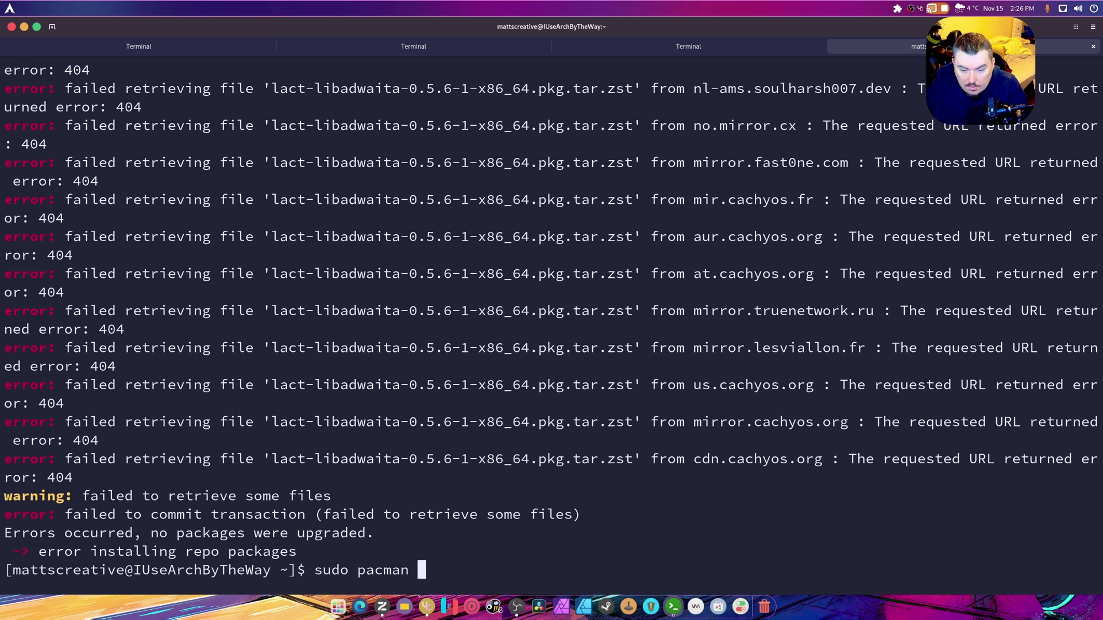
{"action": "type", "text": "-Sy"}
{"action": "key", "text": "Return"}
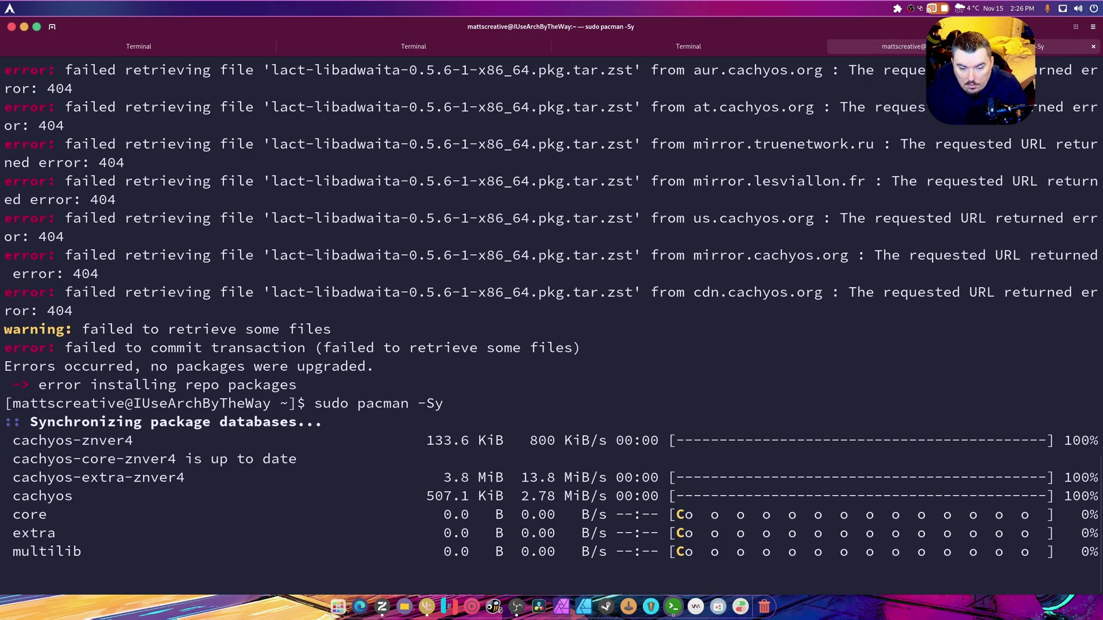
{"action": "key", "text": "Up"}
{"action": "key", "text": "Up"}
{"action": "key", "text": "Return"}
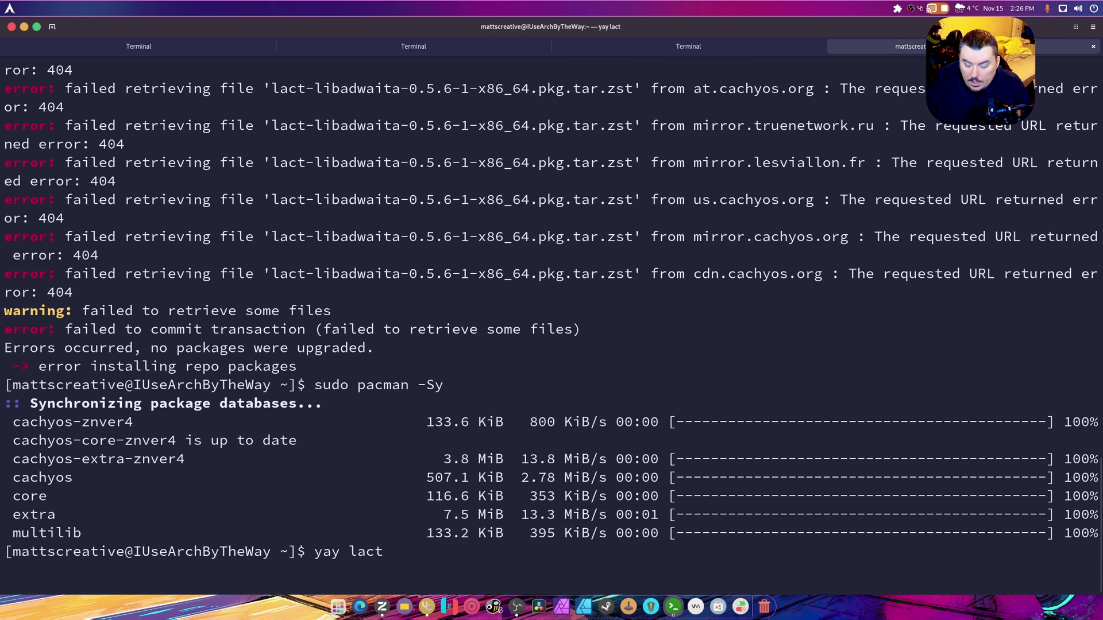
{"action": "type", "text": "7"}
{"action": "key", "text": "Return"}
{"action": "type", "text": "y"}
{"action": "key", "text": "Return"}
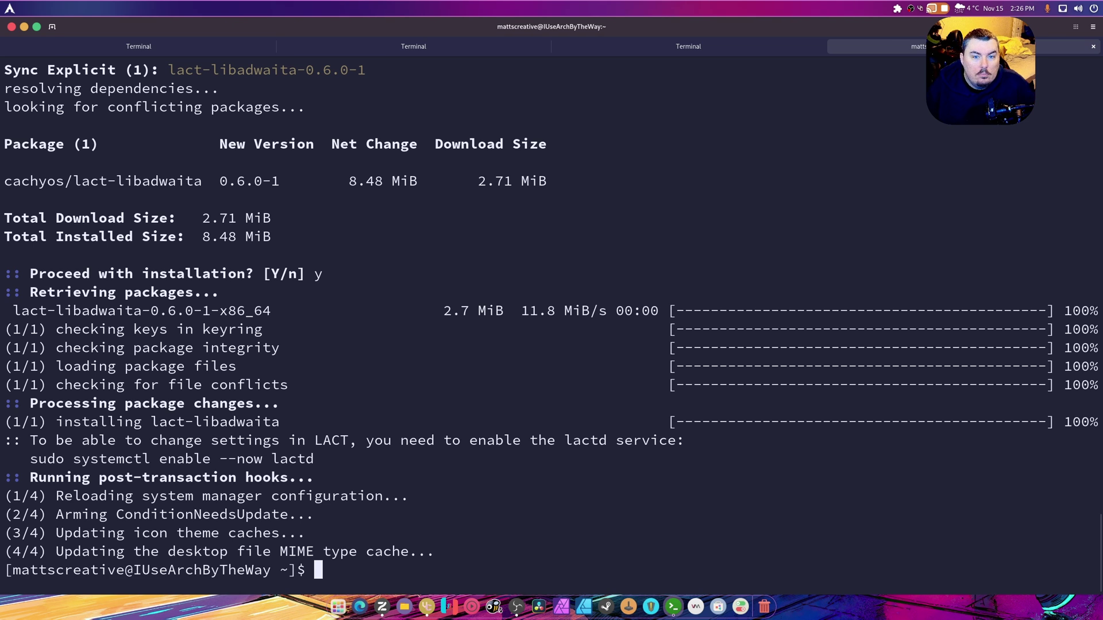
Step: Minimize the terminal to reveal the browser window
{"action": "left_click", "coordinate": [24, 27]}
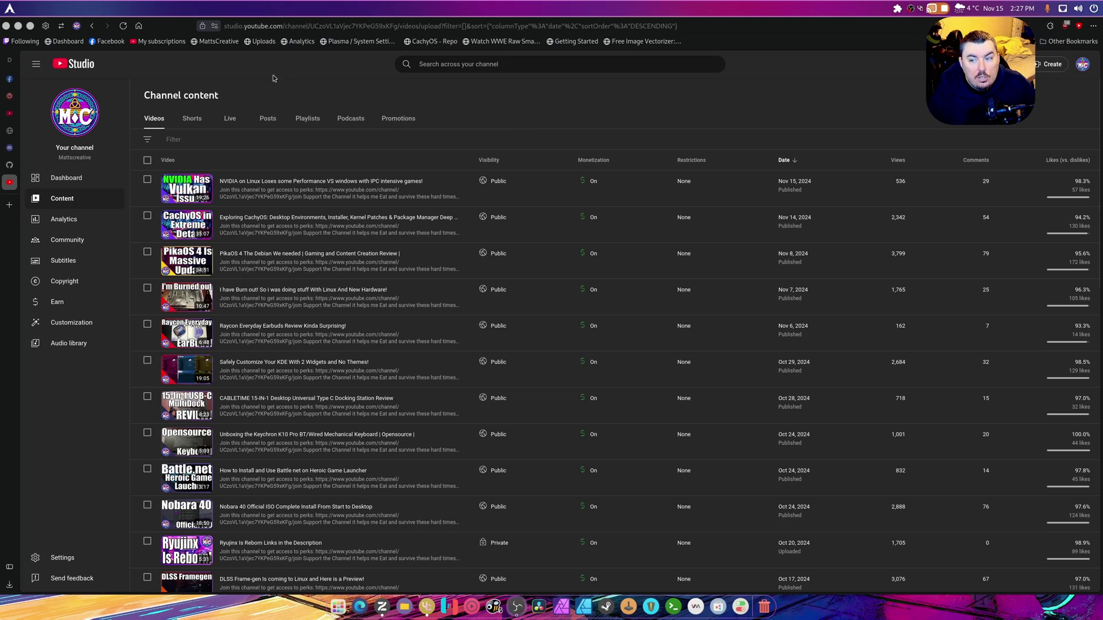
Step: Close the browser and launch LACT from the application grid
{"action": "left_click", "coordinate": [7, 27]}
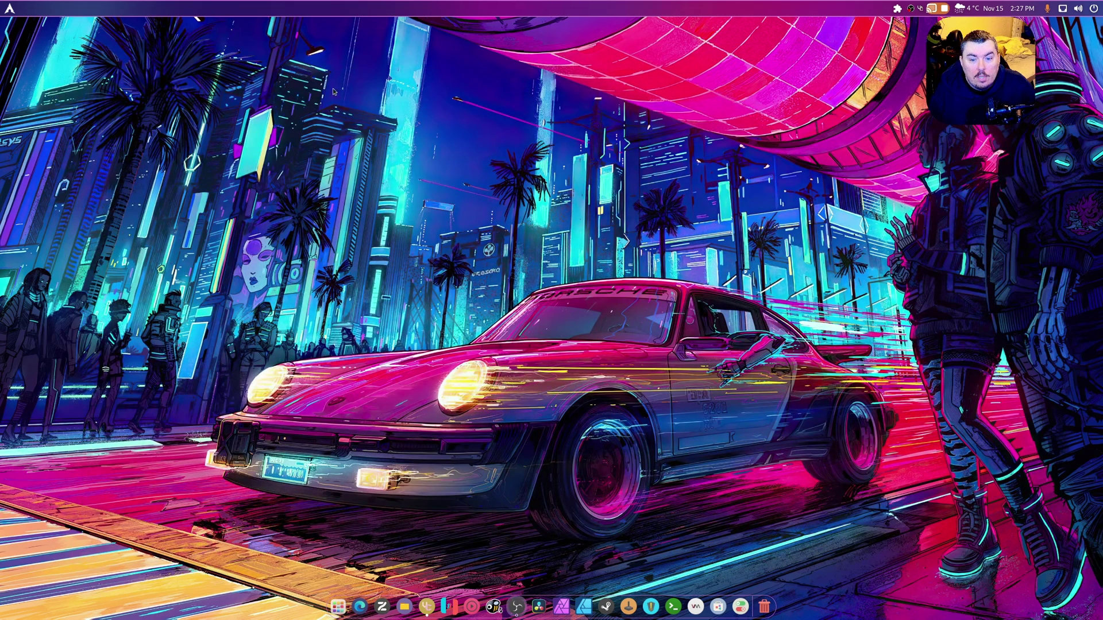
{"action": "left_click", "coordinate": [339, 607]}
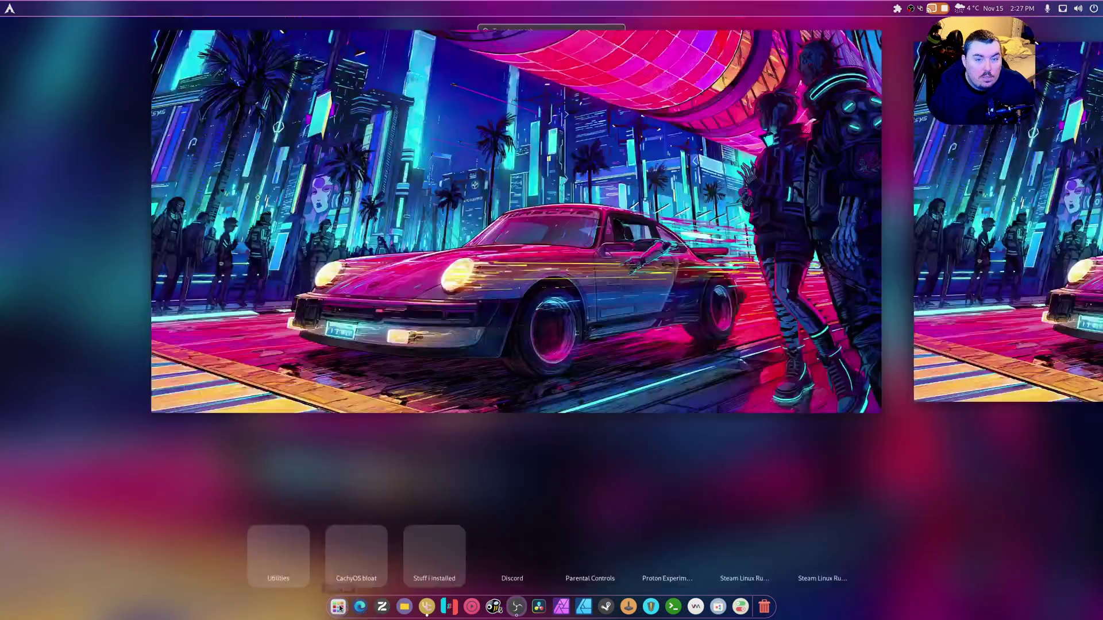
{"action": "left_click", "coordinate": [356, 439]}
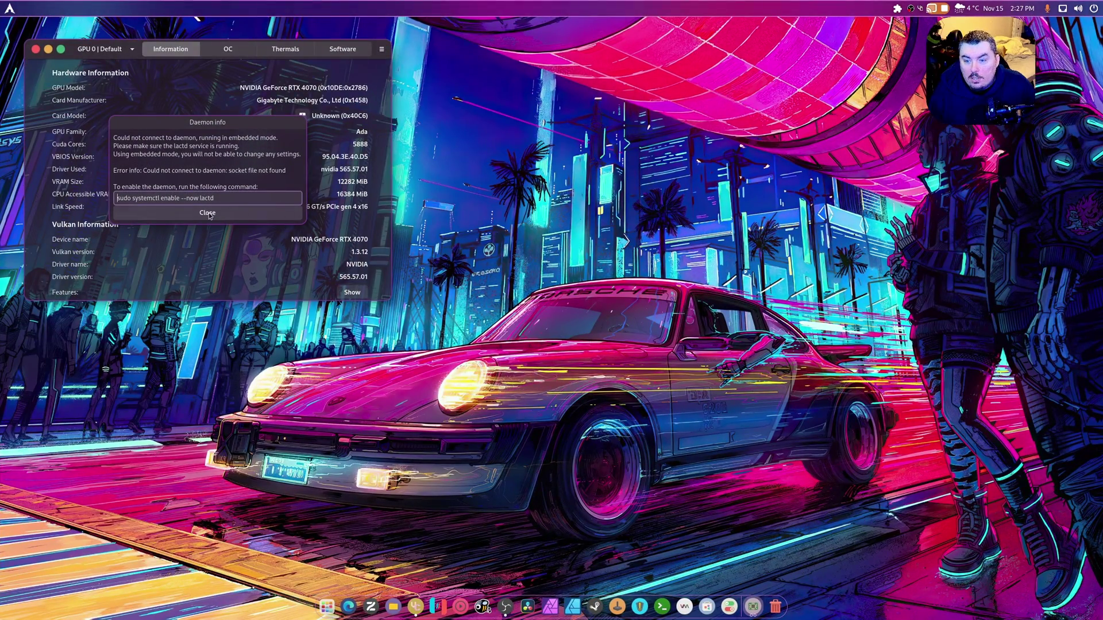
Step: Copy the lactd enable command from the daemon notice and bring the terminal back
{"action": "right_click", "coordinate": [137, 196]}
{"action": "left_click", "coordinate": [164, 220]}
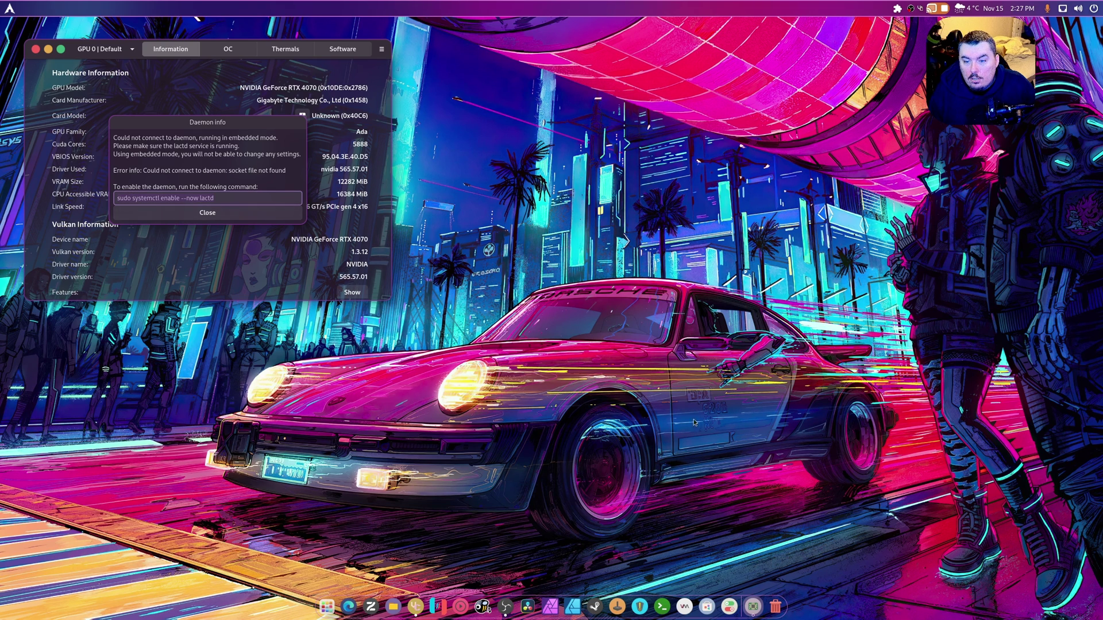
{"action": "left_click", "coordinate": [662, 606]}
Step: Paste and run sudo systemctl enable --now lactd, then hide the terminal
{"action": "right_click", "coordinate": [408, 166]}
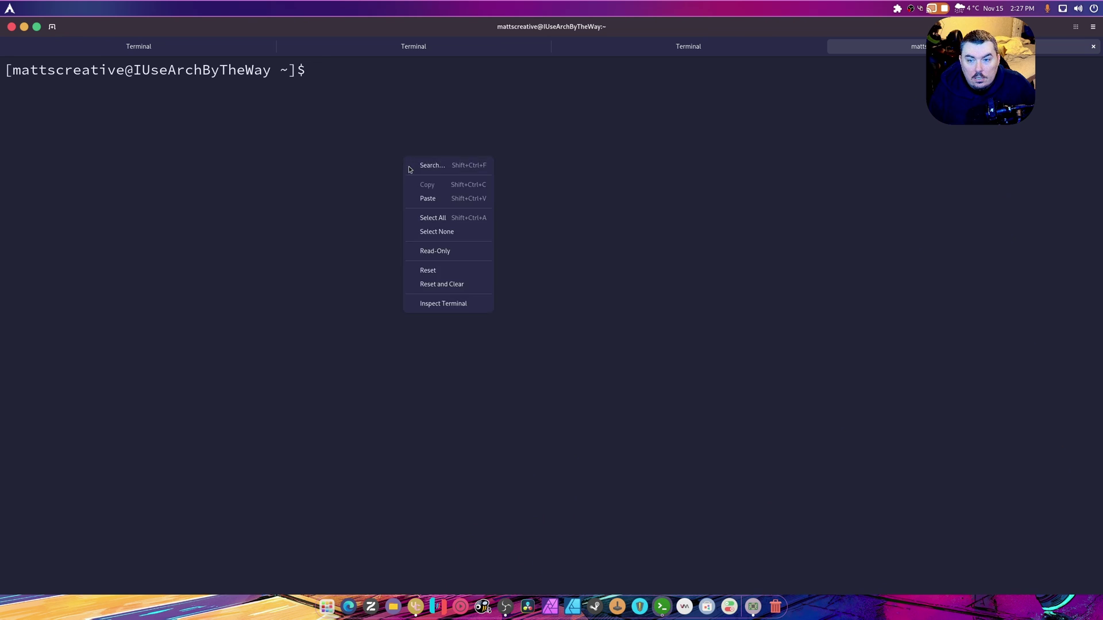
{"action": "left_click", "coordinate": [409, 170]}
{"action": "right_click", "coordinate": [408, 172]}
{"action": "left_click", "coordinate": [443, 220]}
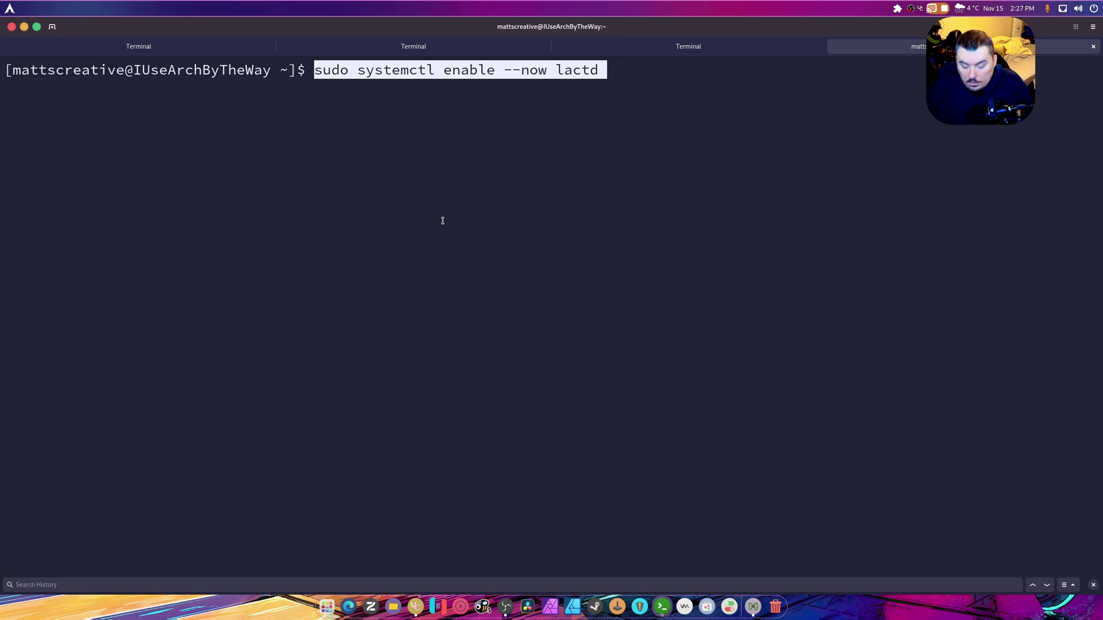
{"action": "key", "text": "Return"}
{"action": "key", "text": "Return"}
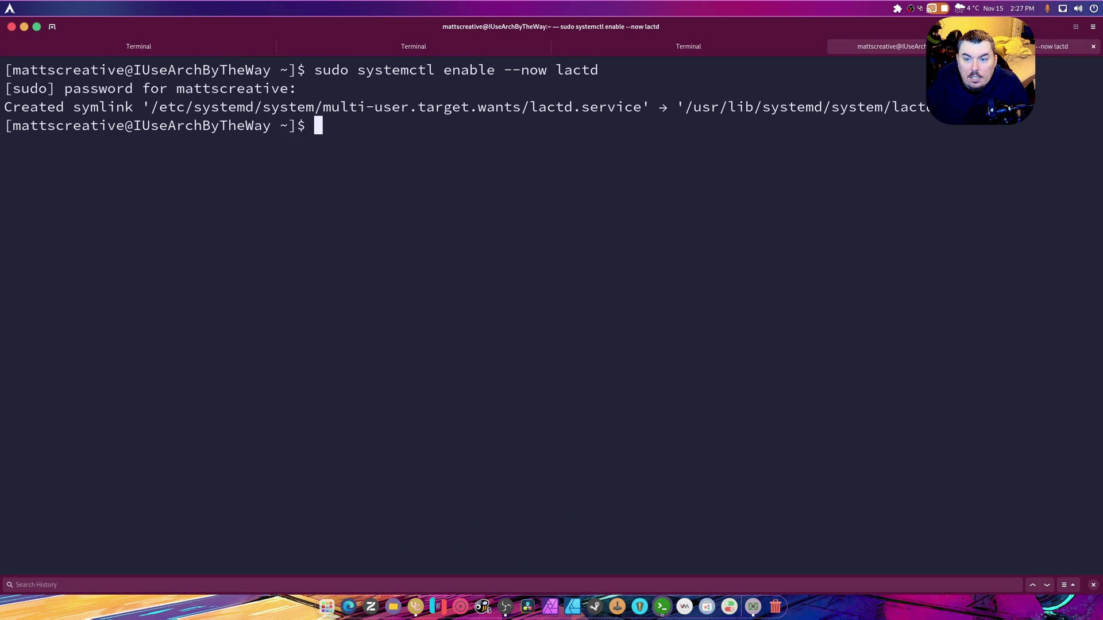
{"action": "left_click", "coordinate": [11, 27]}
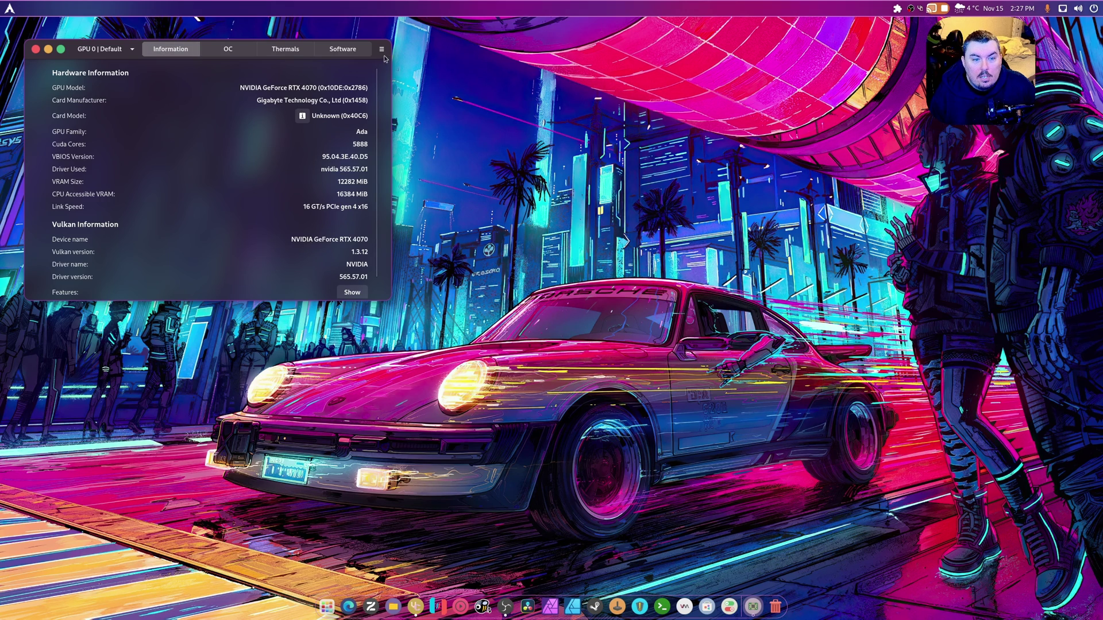
Step: Relaunch LACT with the daemon running and move its window to the screen centre
{"action": "left_click", "coordinate": [35, 49]}
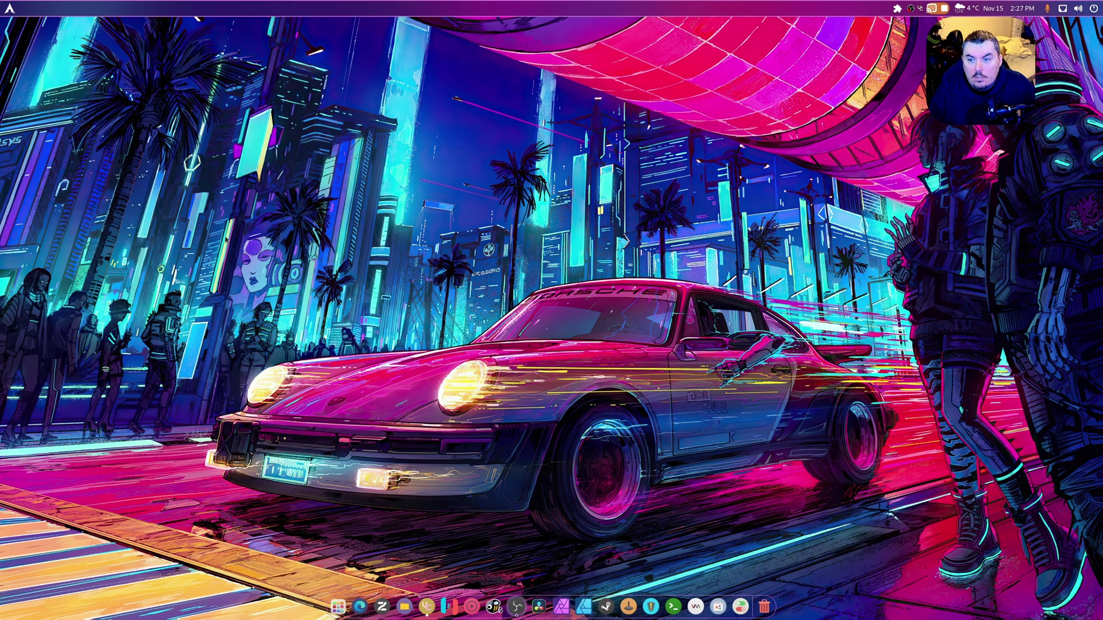
{"action": "left_click", "coordinate": [326, 606]}
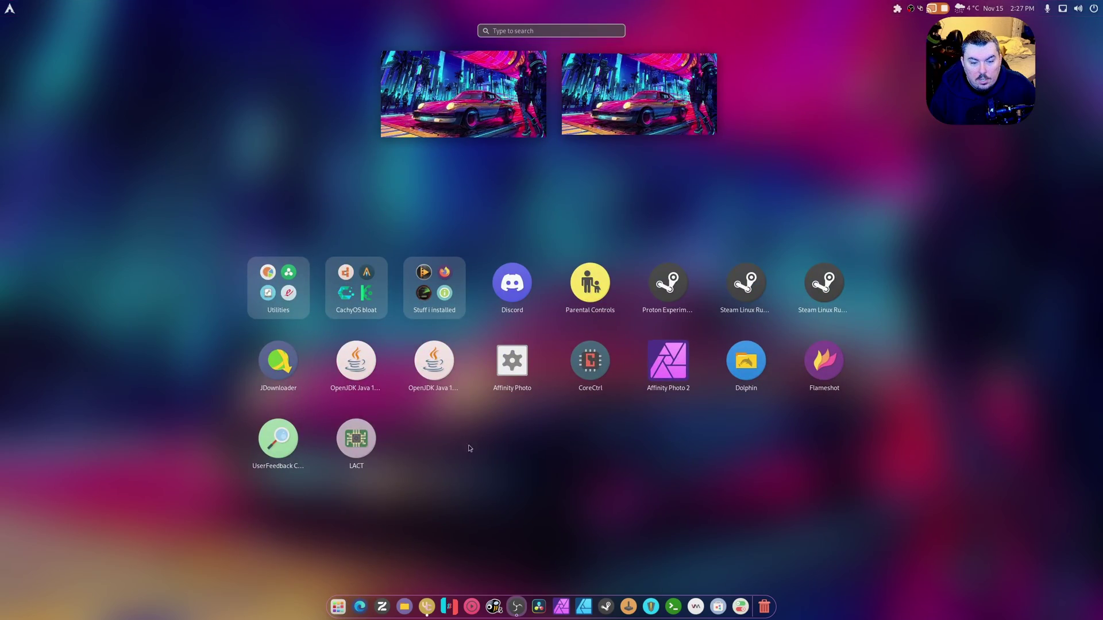
{"action": "left_click", "coordinate": [362, 450]}
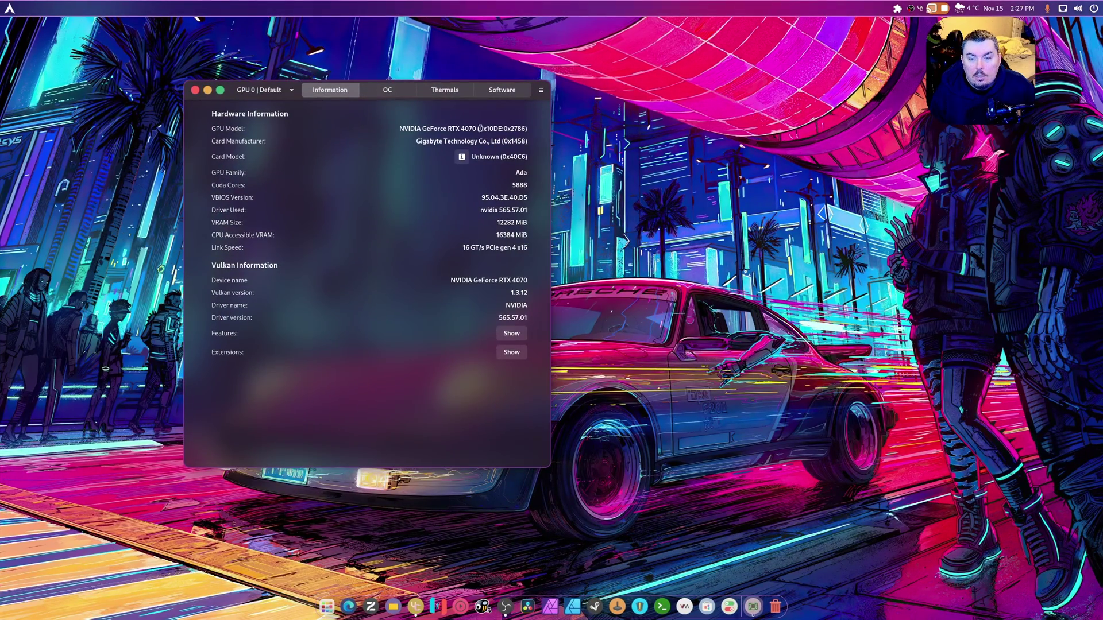
{"action": "left_click_drag", "start_coordinate": [233, 97], "coordinate": [396, 119]}
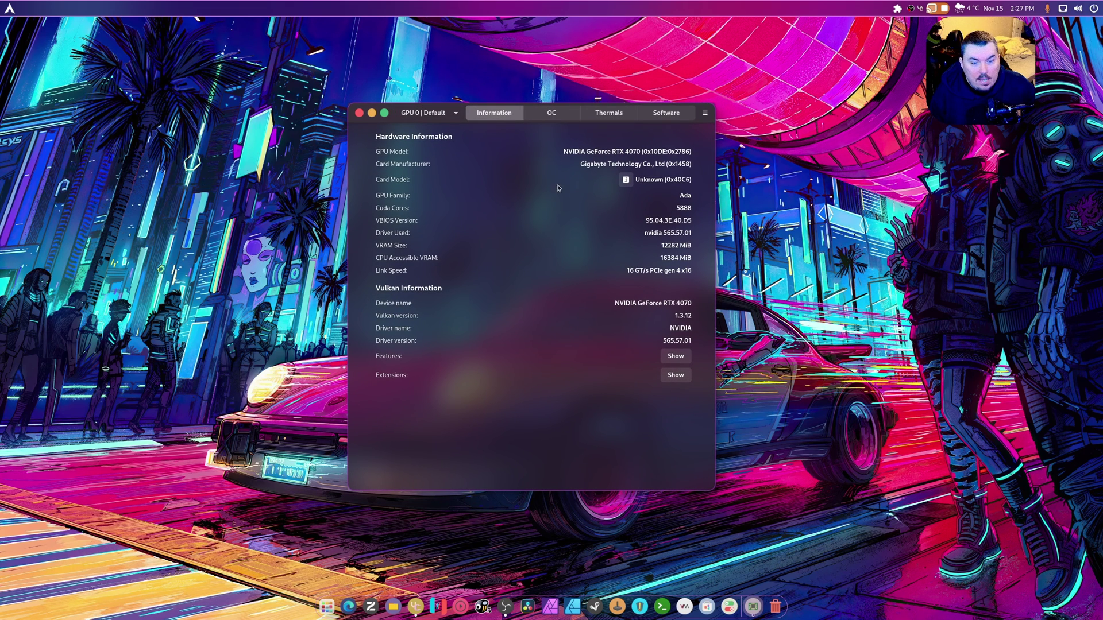
{"action": "left_click", "coordinate": [393, 607]}
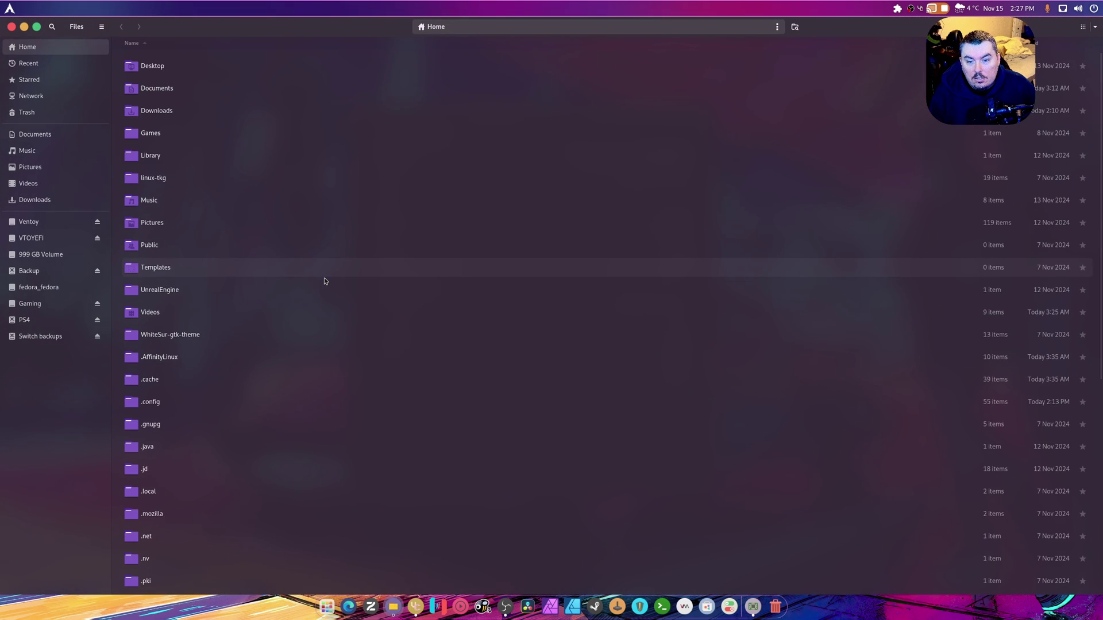
{"action": "left_click", "coordinate": [12, 26]}
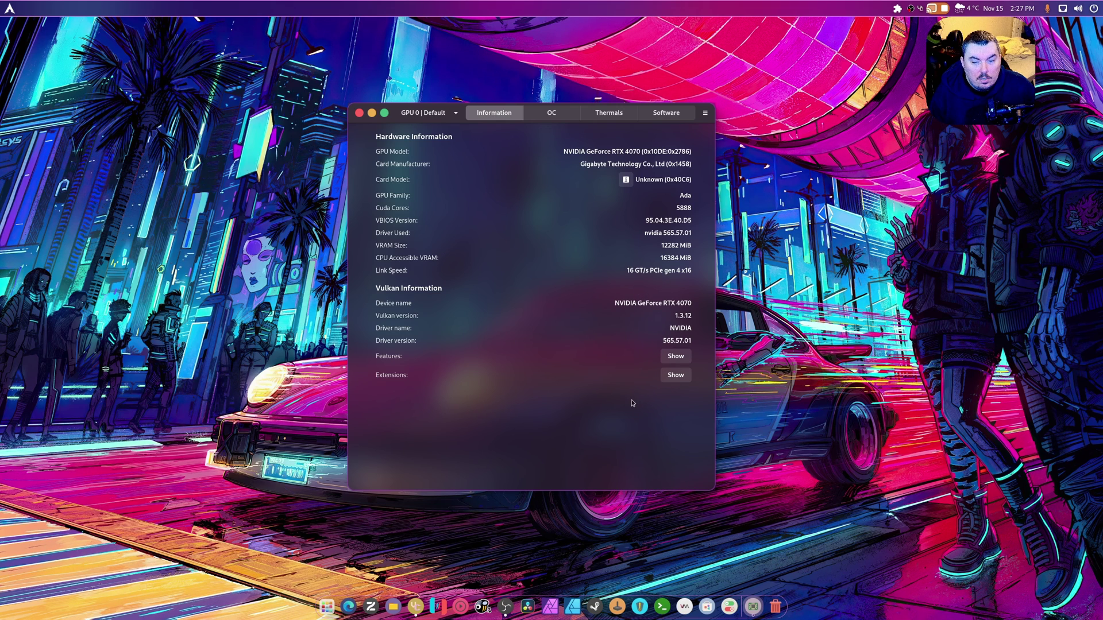
Step: Browse the GPU's Vulkan features and extensions lists, then go to the OC page
{"action": "left_click", "coordinate": [681, 360]}
{"action": "scroll", "coordinate": [215, 294], "scroll_direction": "down", "scroll_amount": 10}
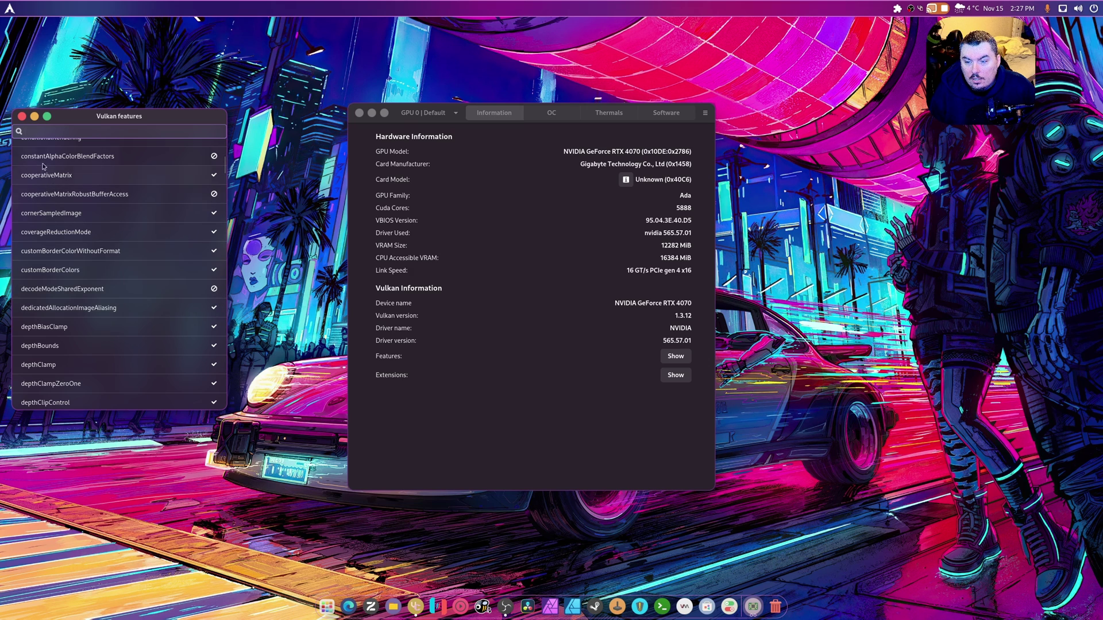
{"action": "left_click", "coordinate": [22, 116]}
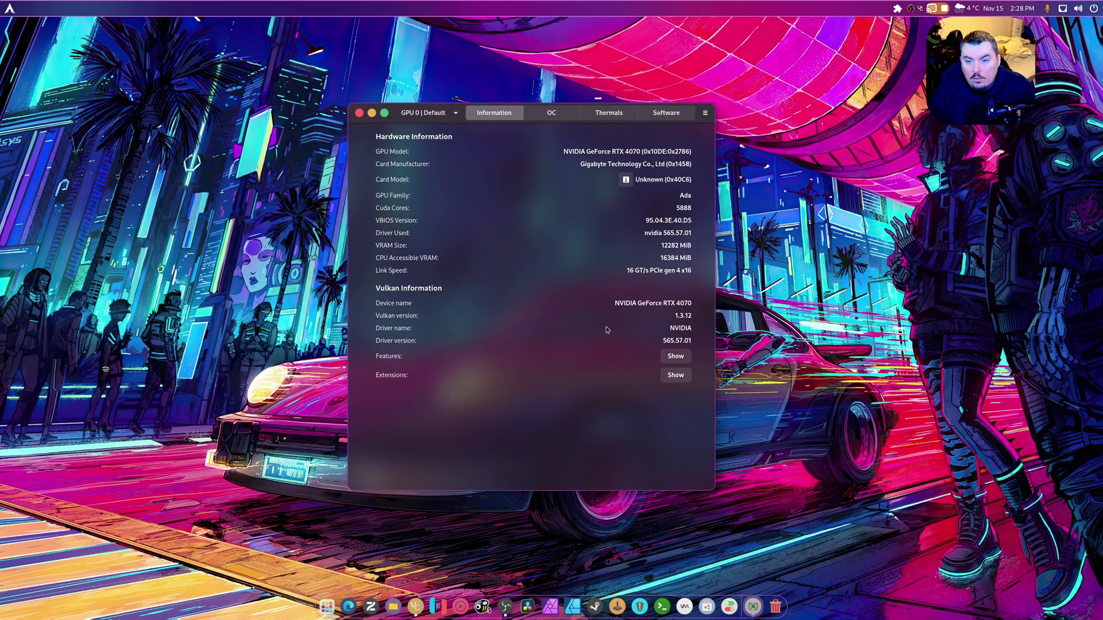
{"action": "left_click", "coordinate": [675, 375]}
{"action": "scroll", "coordinate": [184, 257], "scroll_direction": "down", "scroll_amount": 5}
{"action": "scroll", "coordinate": [184, 257], "scroll_direction": "down", "scroll_amount": 15}
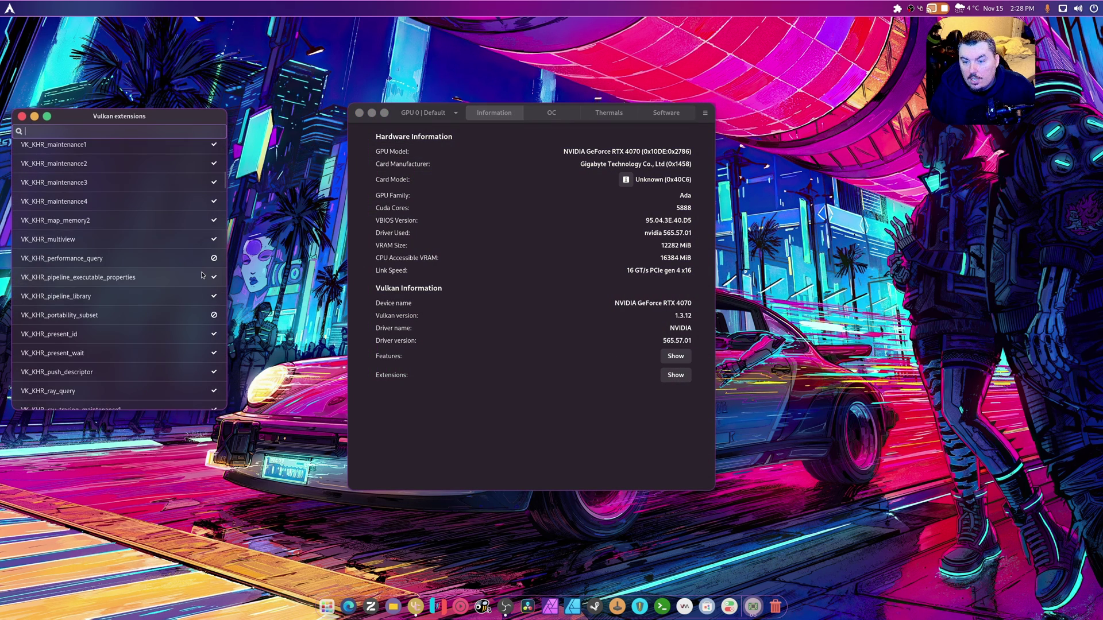
{"action": "left_click", "coordinate": [22, 116]}
{"action": "left_click", "coordinate": [550, 115]}
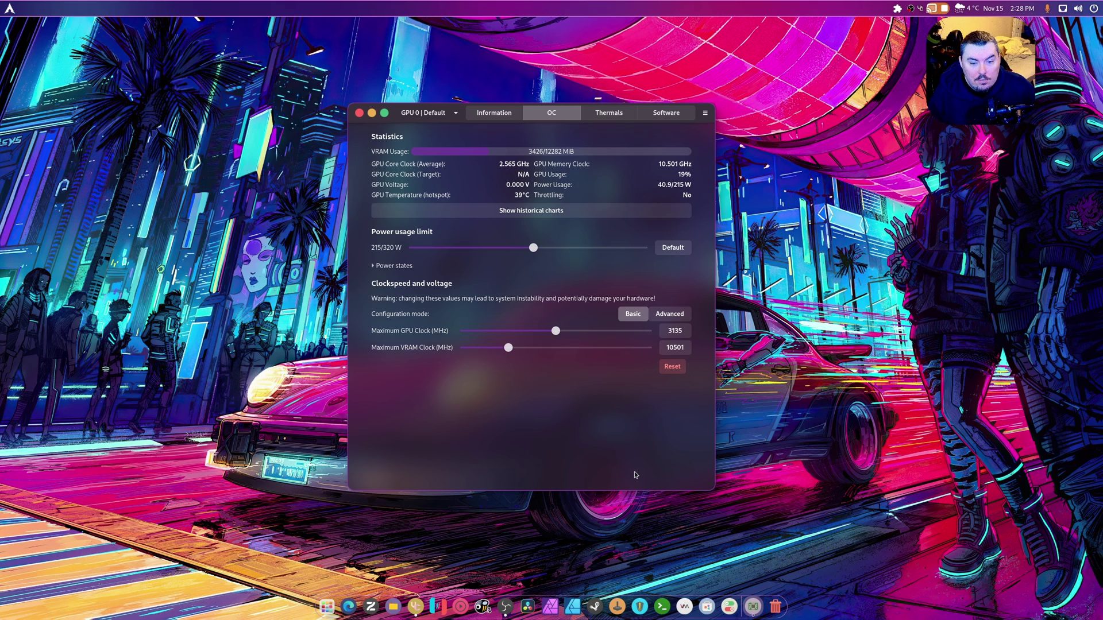
{"action": "left_click", "coordinate": [374, 266]}
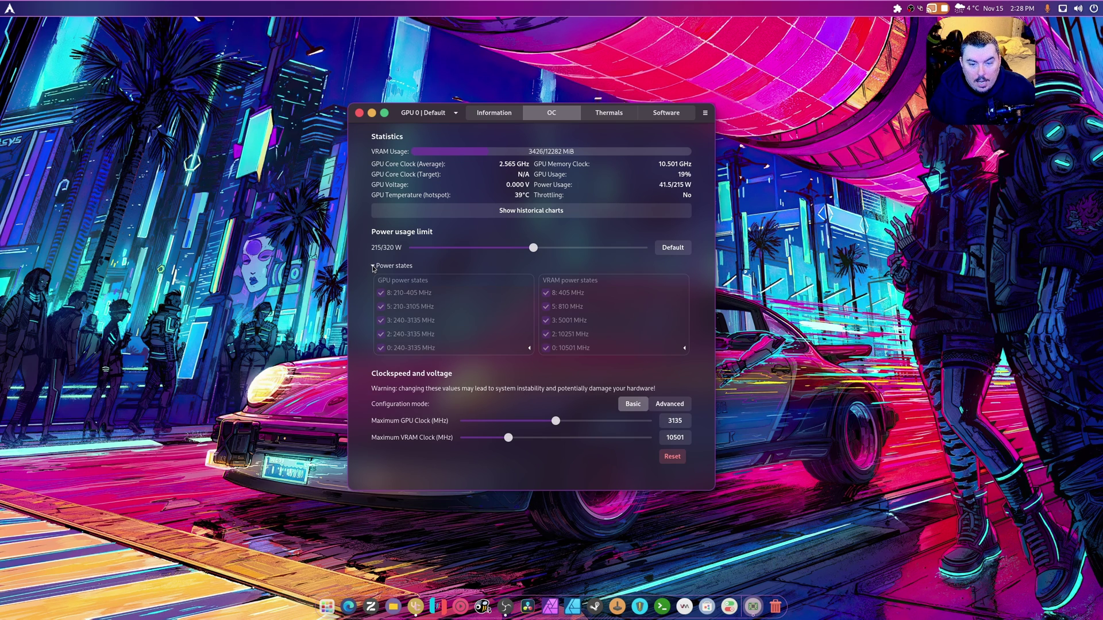
{"action": "left_click", "coordinate": [374, 266]}
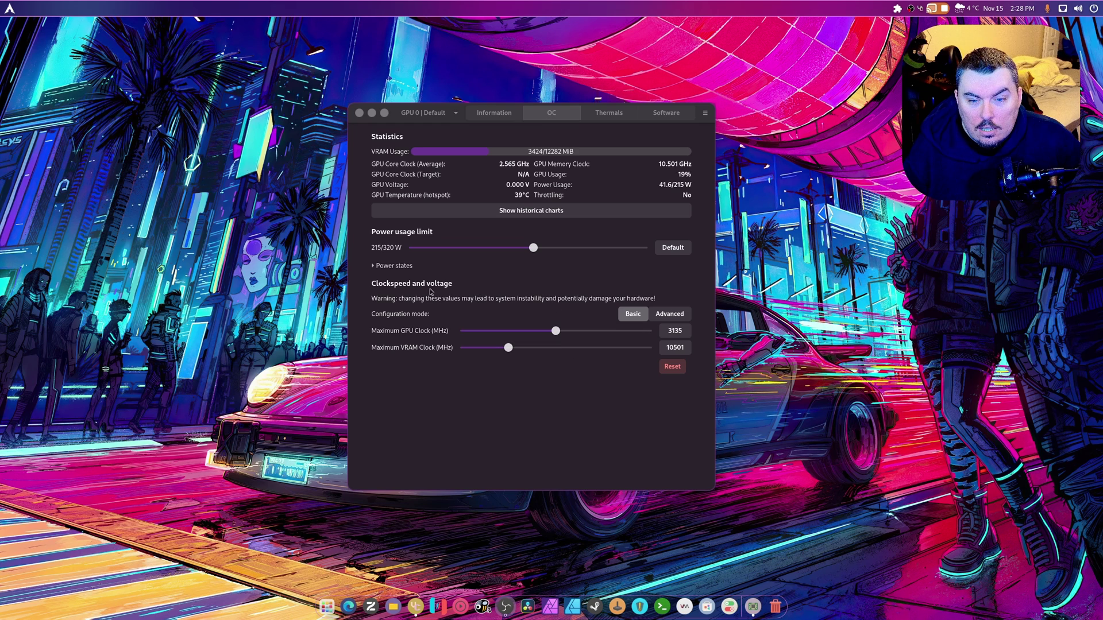
Step: Set the power usage limit slider to 220/320 W and apply it
{"action": "left_click", "coordinate": [534, 248]}
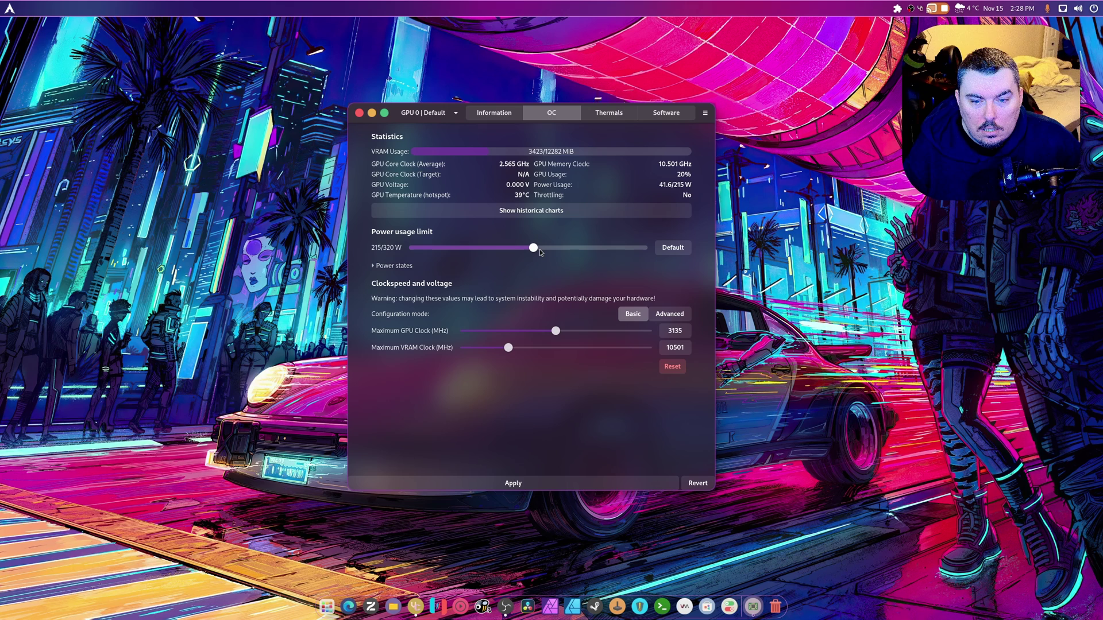
{"action": "left_click", "coordinate": [543, 250]}
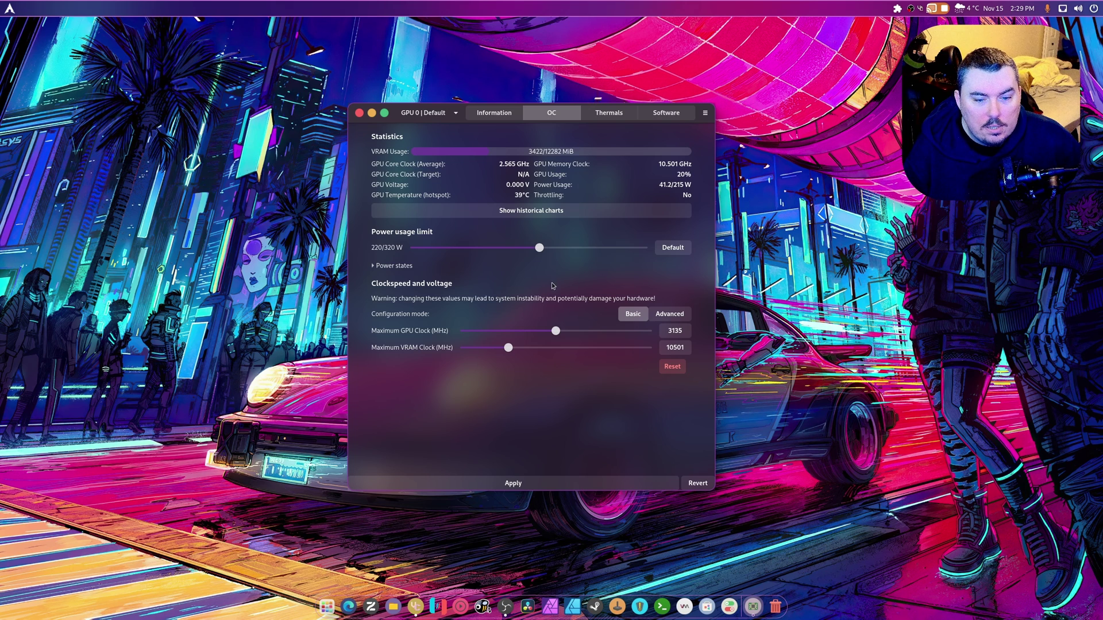
{"action": "left_click", "coordinate": [552, 483]}
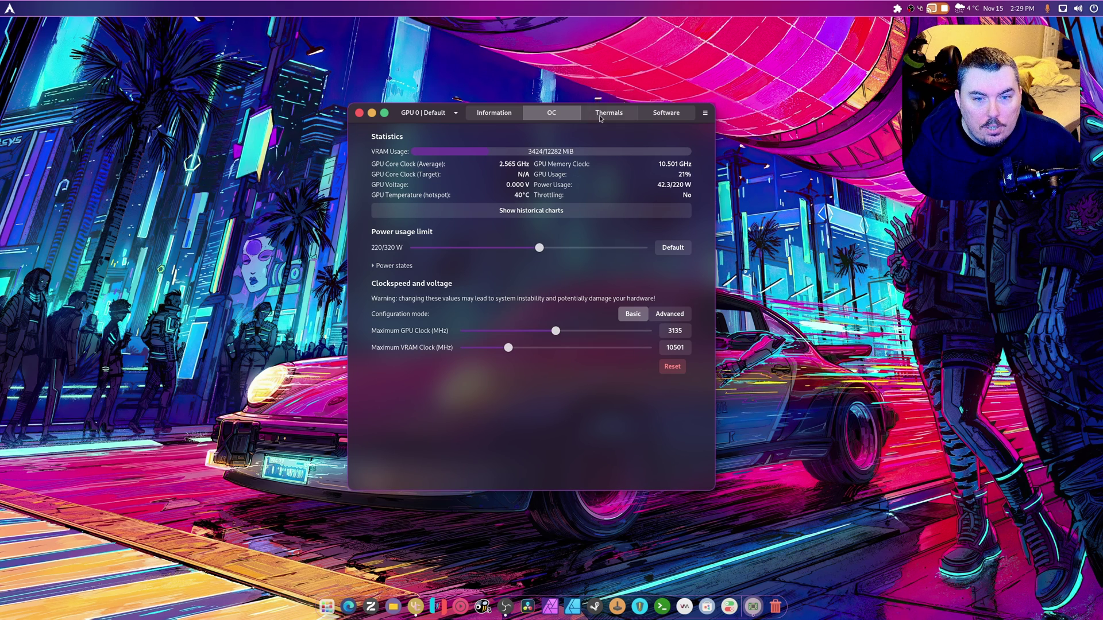
{"action": "left_click", "coordinate": [617, 113]}
{"action": "left_click", "coordinate": [567, 112]}
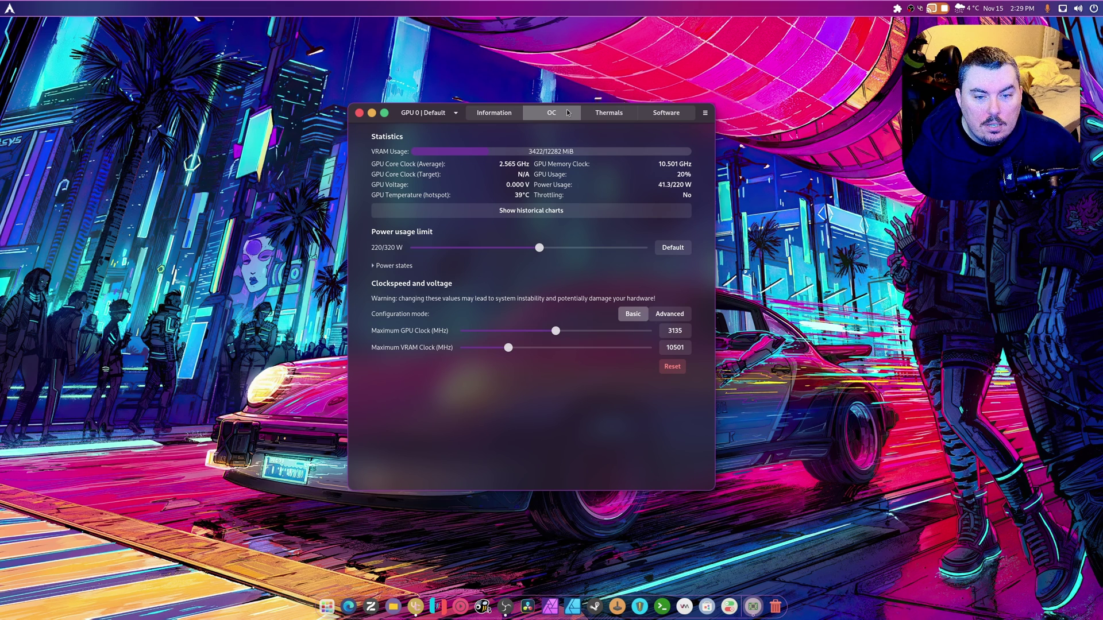
Step: On Thermals, switch fan control to Static with speed 75.0% and apply
{"action": "left_click", "coordinate": [607, 116]}
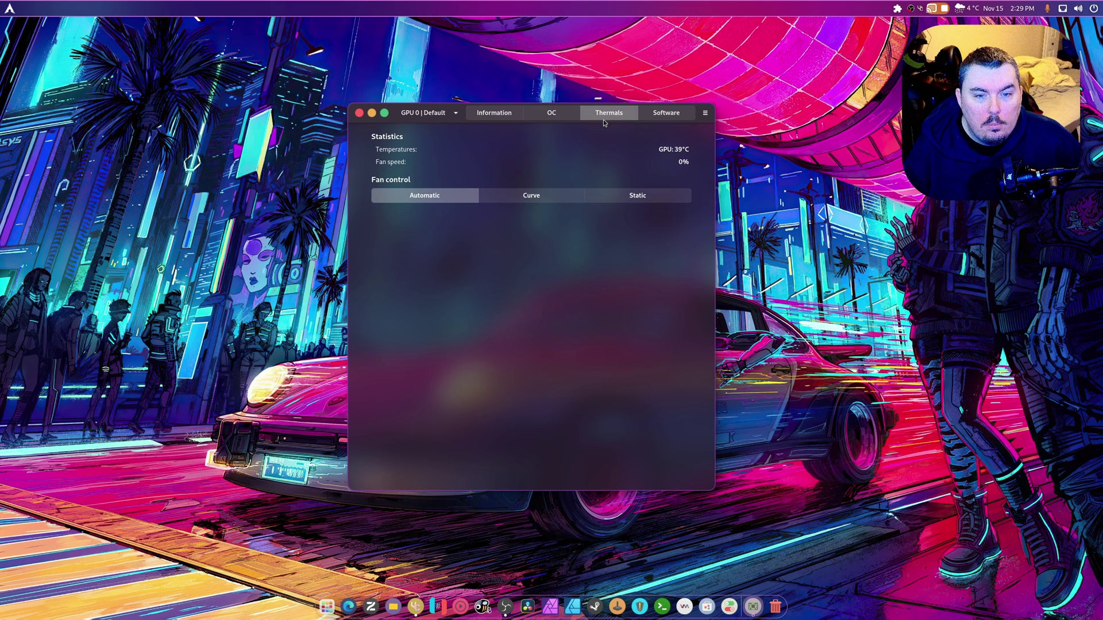
{"action": "left_click", "coordinate": [547, 197]}
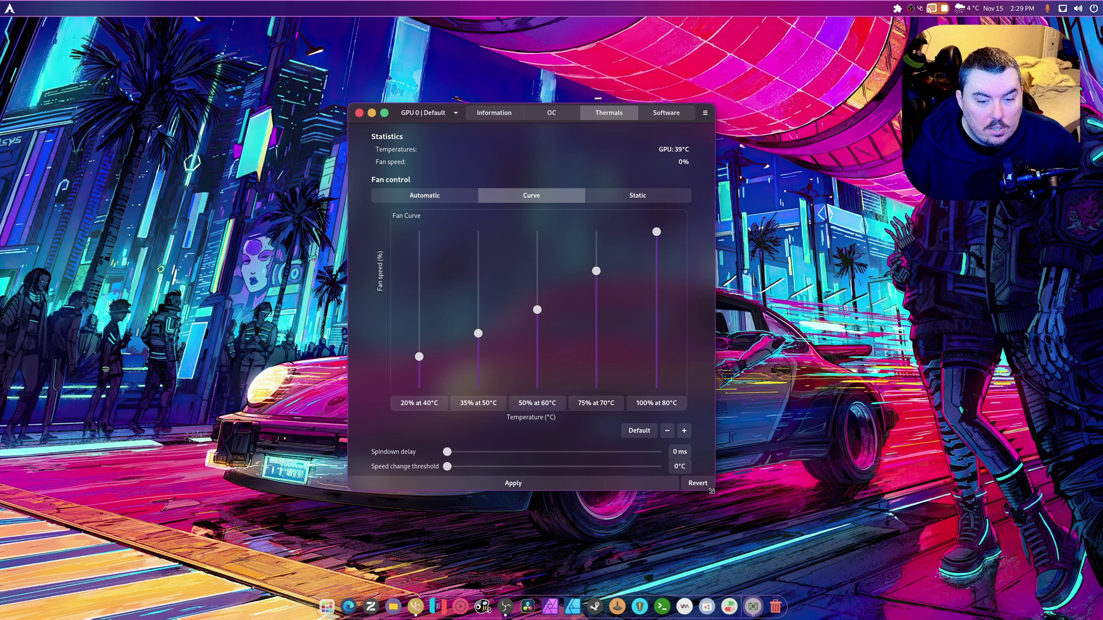
{"action": "left_click_drag", "start_coordinate": [714, 490], "coordinate": [722, 543]}
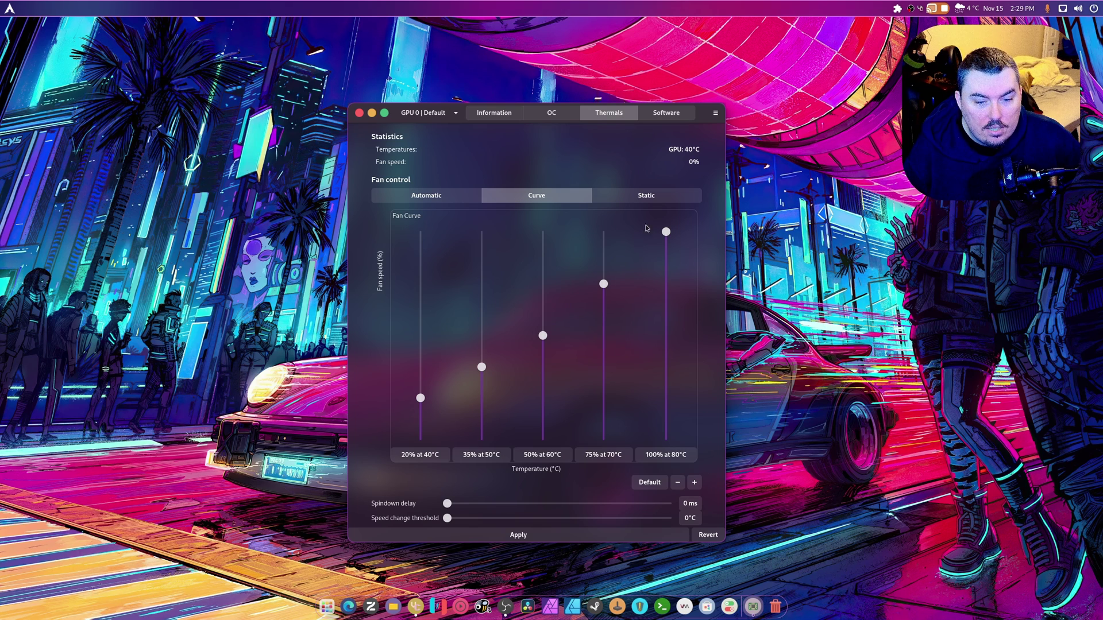
{"action": "left_click", "coordinate": [645, 197]}
{"action": "left_click_drag", "start_coordinate": [543, 213], "coordinate": [602, 213]}
{"action": "key", "text": "Right"}
{"action": "key", "text": "Right"}
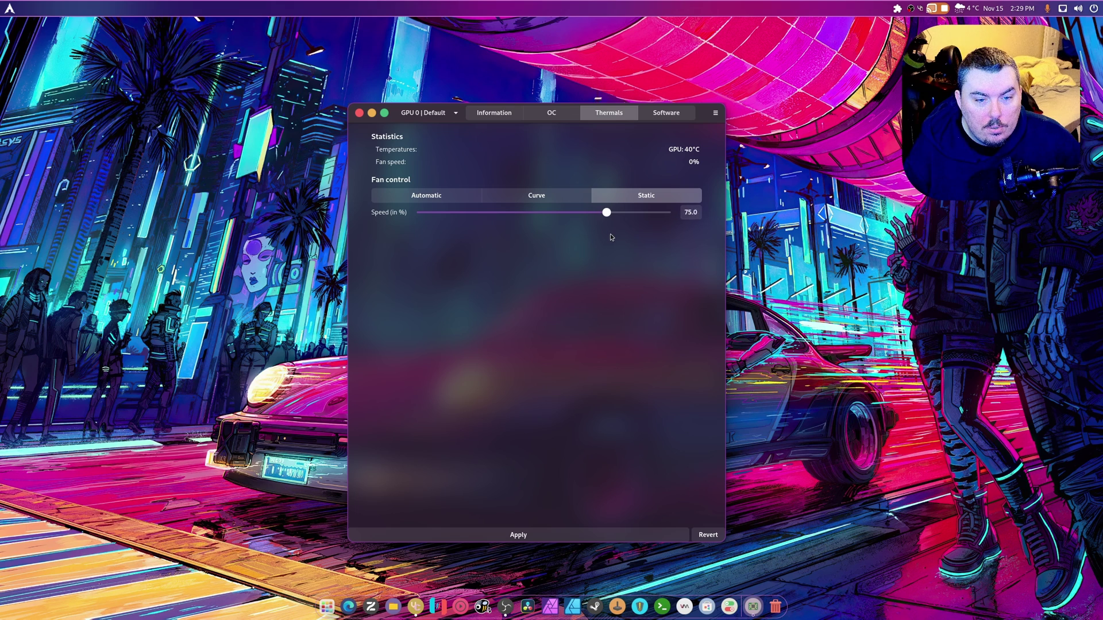
{"action": "left_click", "coordinate": [627, 538]}
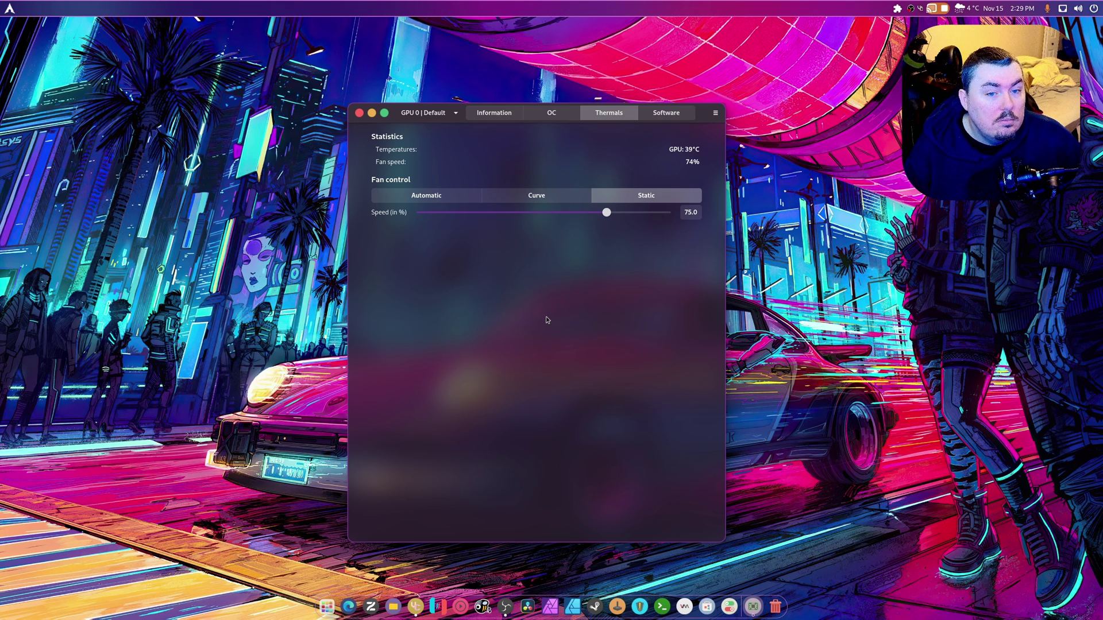
Step: Drag the OC power usage limit slider to 240/320 W and apply it
{"action": "left_click", "coordinate": [666, 112]}
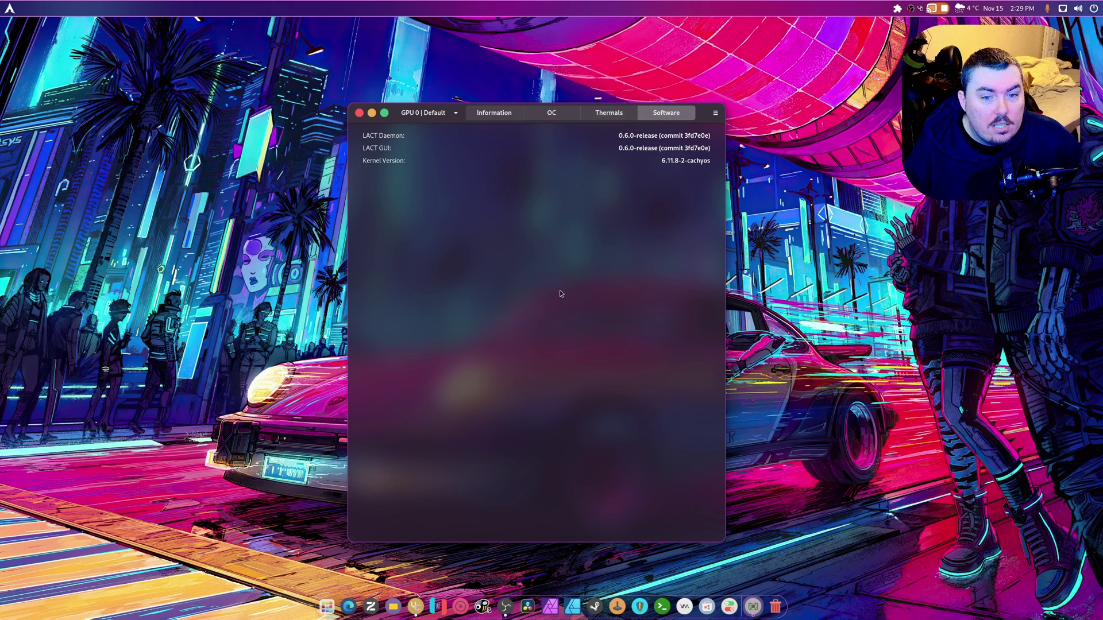
{"action": "left_click", "coordinate": [592, 114]}
{"action": "left_click", "coordinate": [542, 115]}
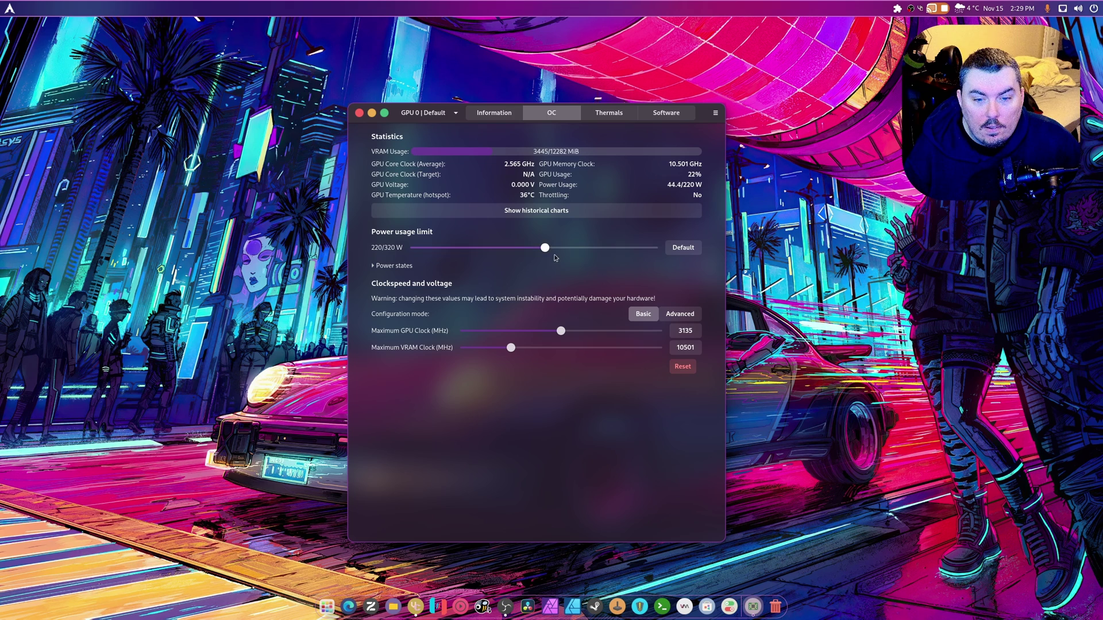
{"action": "left_click_drag", "start_coordinate": [546, 248], "coordinate": [564, 250]}
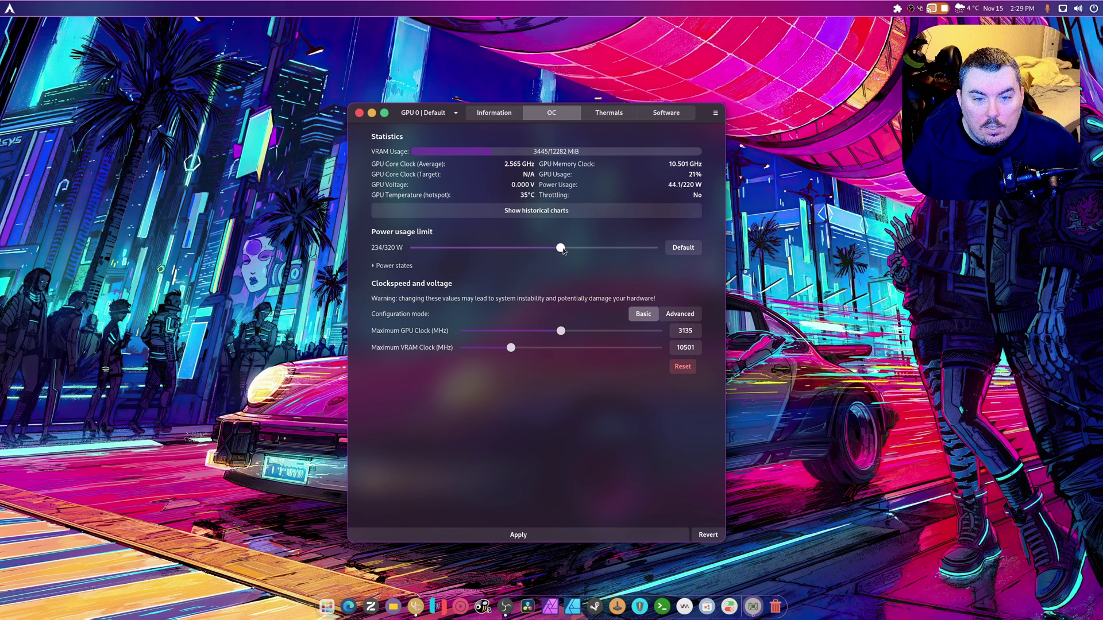
{"action": "left_click_drag", "start_coordinate": [564, 250], "coordinate": [570, 252]}
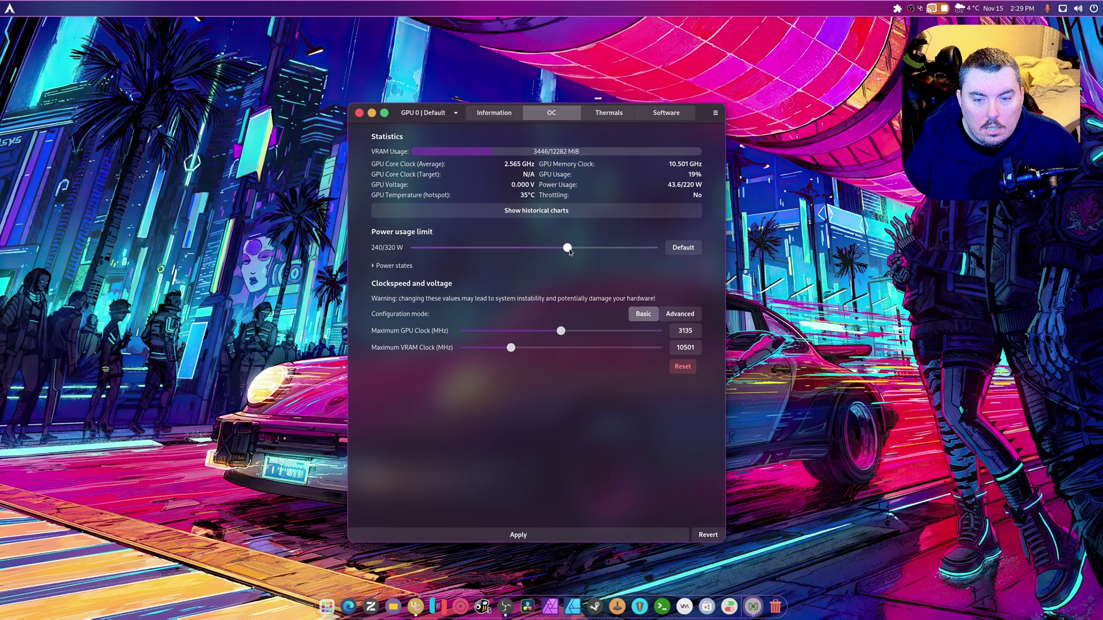
{"action": "left_click", "coordinate": [543, 542]}
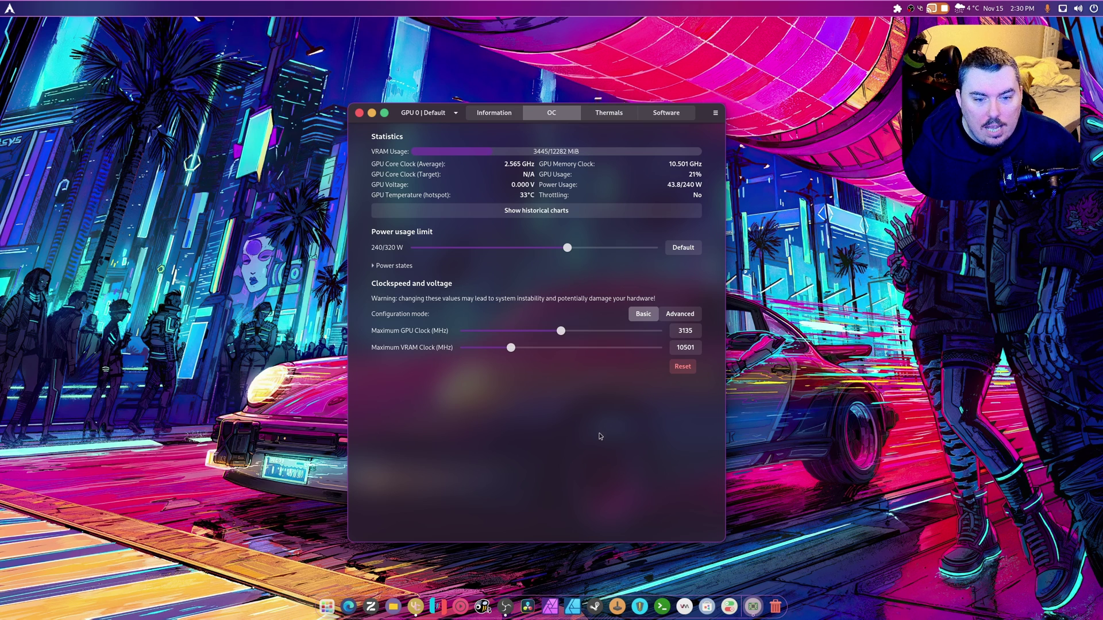
{"action": "left_click", "coordinate": [646, 315]}
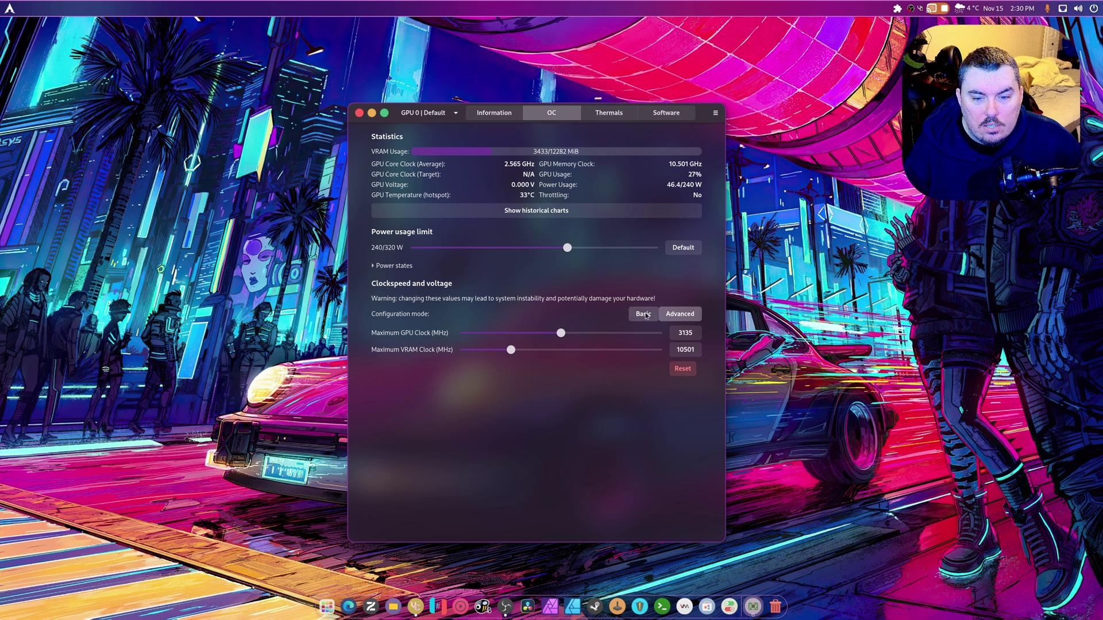
{"action": "left_click", "coordinate": [647, 314]}
{"action": "left_click", "coordinate": [646, 314]}
{"action": "left_click", "coordinate": [647, 315]}
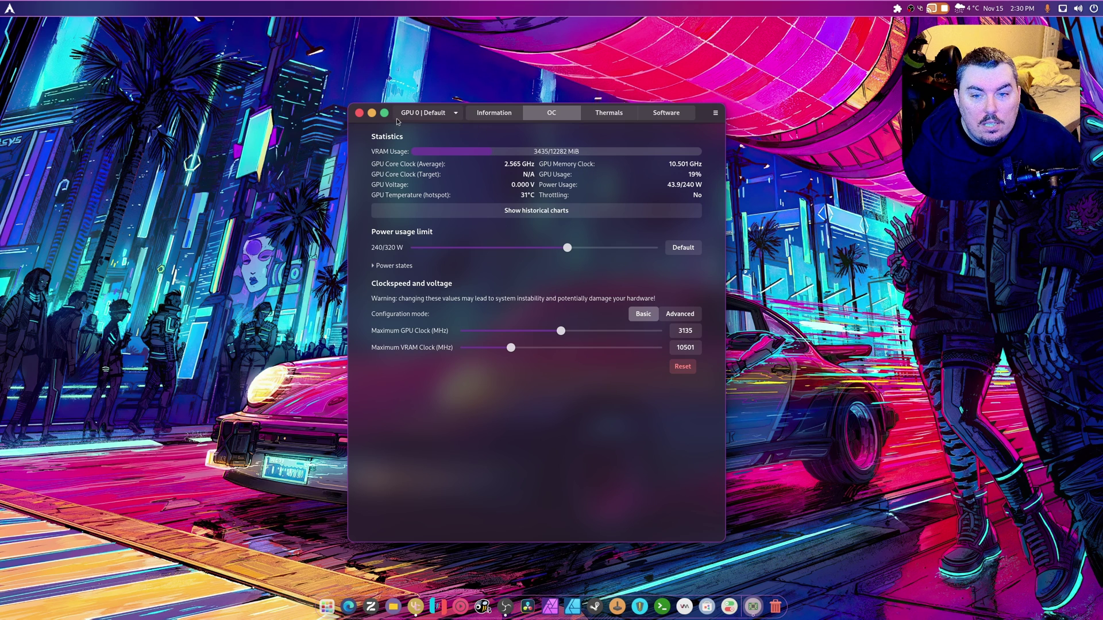
{"action": "left_click_drag", "start_coordinate": [397, 120], "coordinate": [396, 88]}
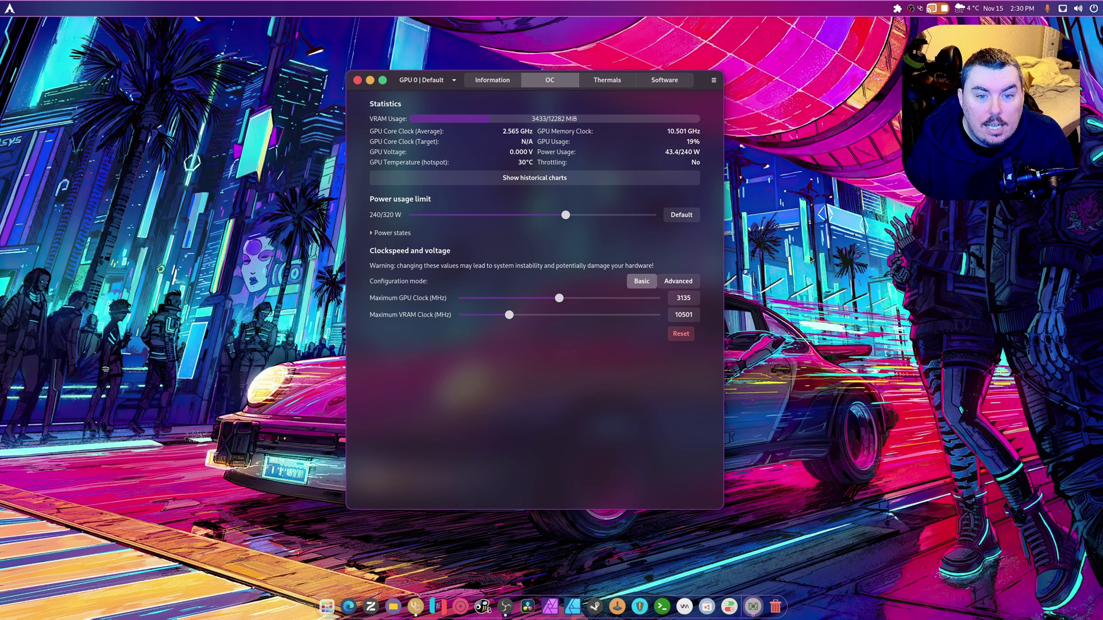
{"action": "left_click", "coordinate": [601, 86]}
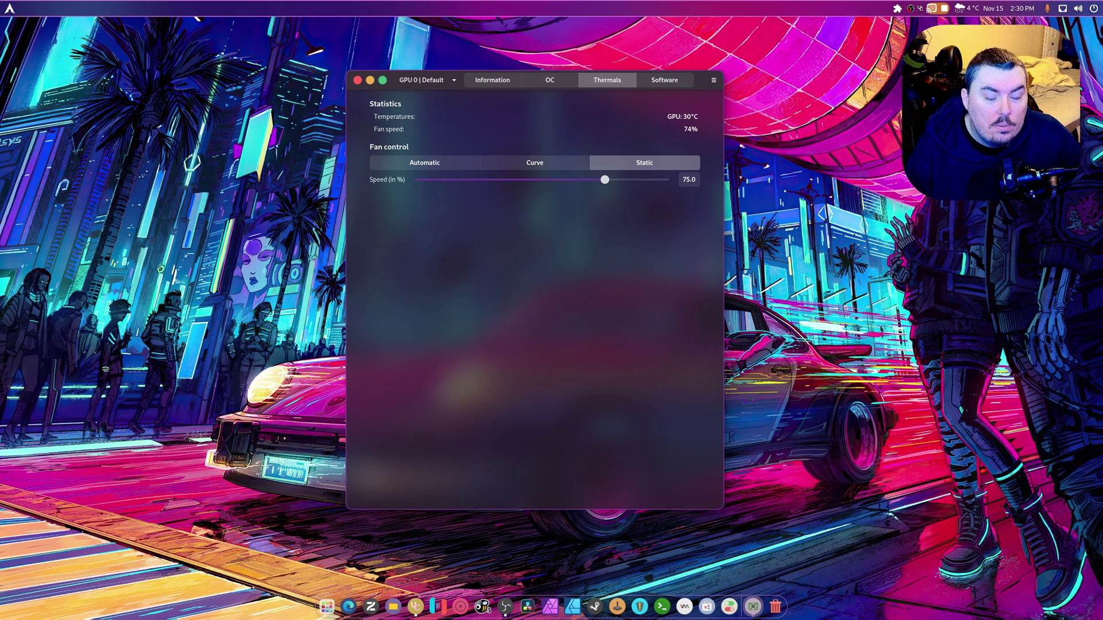
{"action": "left_click", "coordinate": [671, 82]}
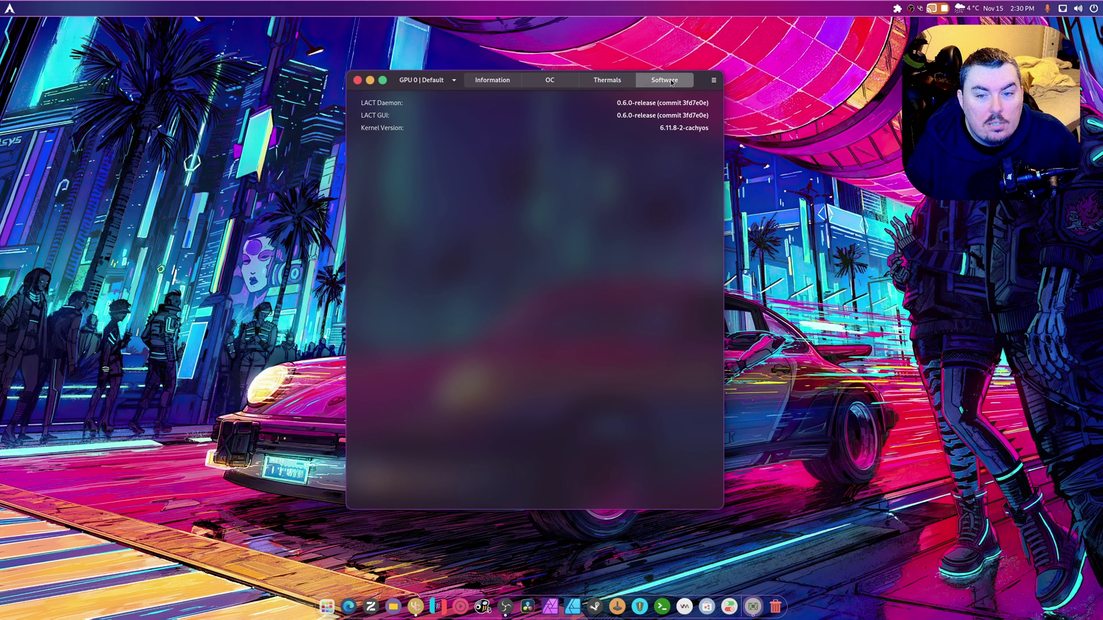
{"action": "left_click", "coordinate": [563, 86]}
{"action": "left_click", "coordinate": [511, 82]}
{"action": "left_click", "coordinate": [552, 86]}
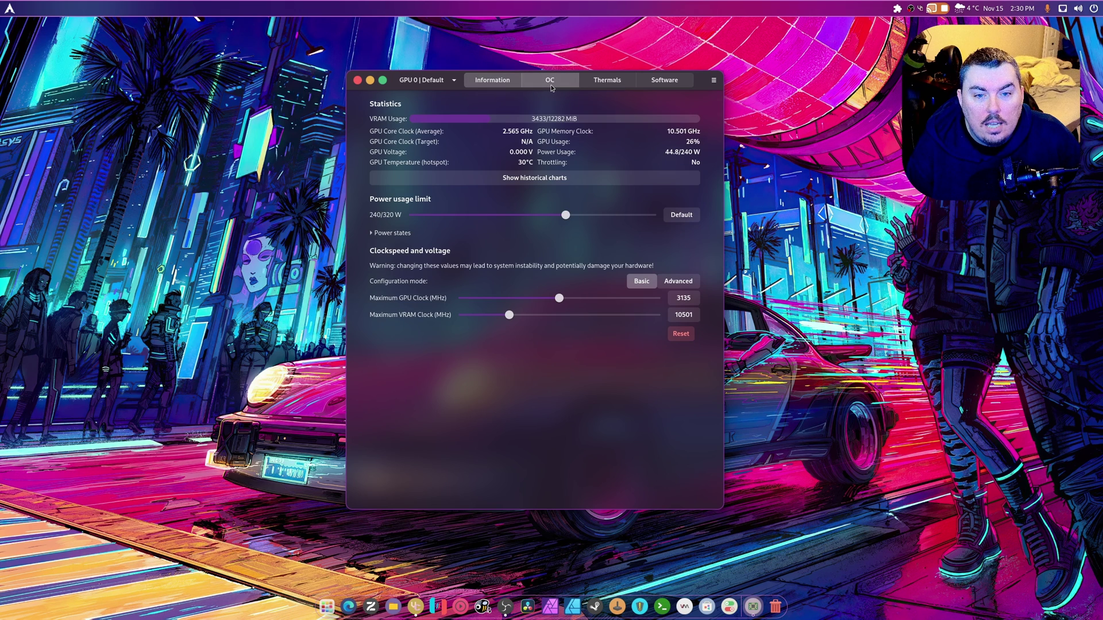